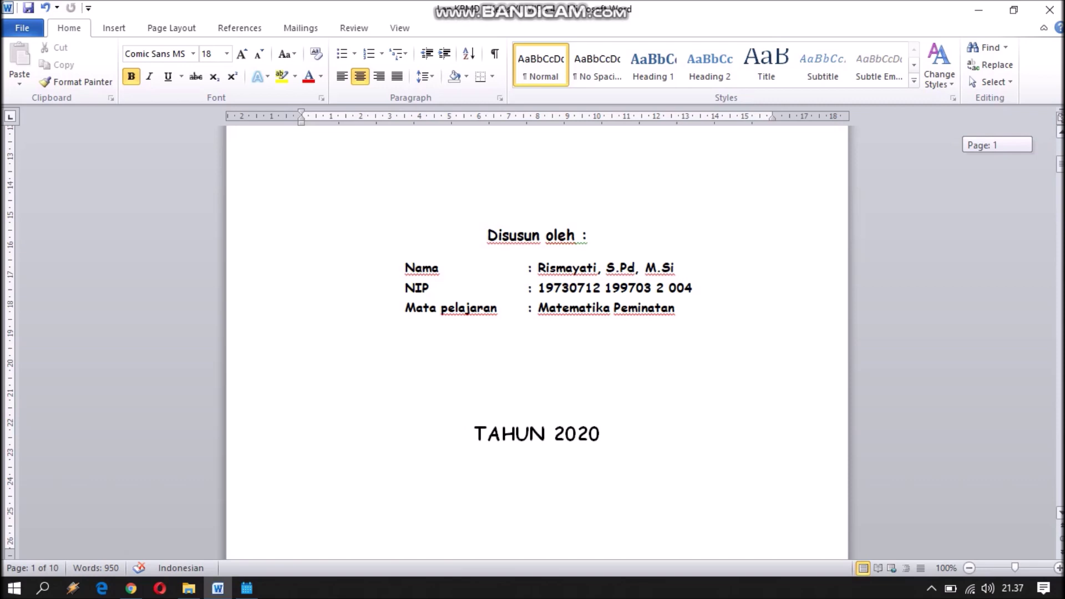
# Step: Review the report's cover page and the SMA Negeri 11 Kota Jambi odd-semester 2020/2021 lesson timetable
pyautogui.scroll(-8, 537, 344)
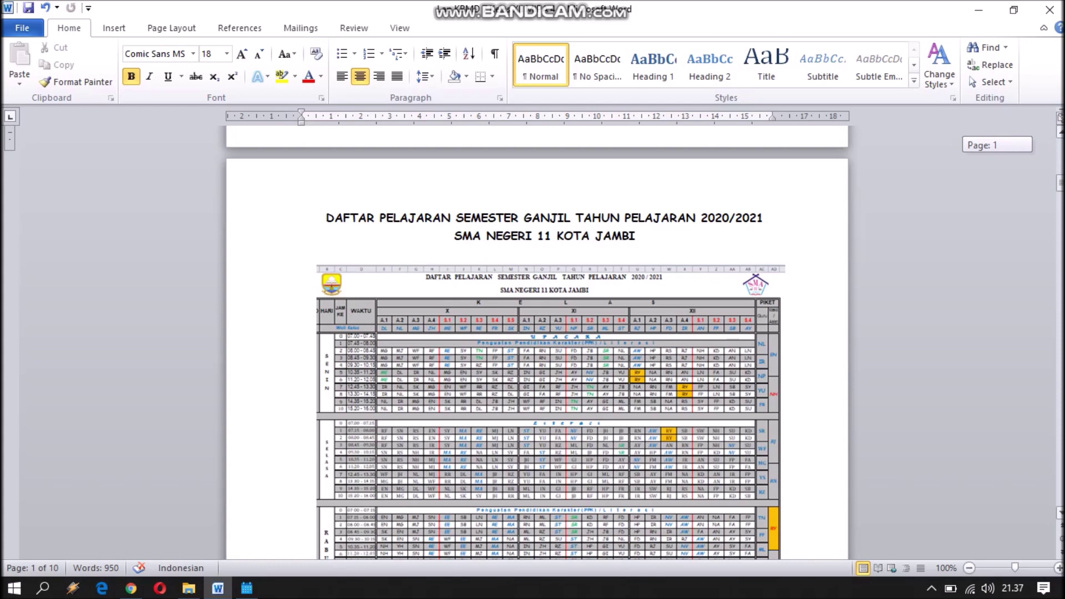
pyautogui.scroll(-4, 537, 344)
pyautogui.scroll(10, 537, 344)
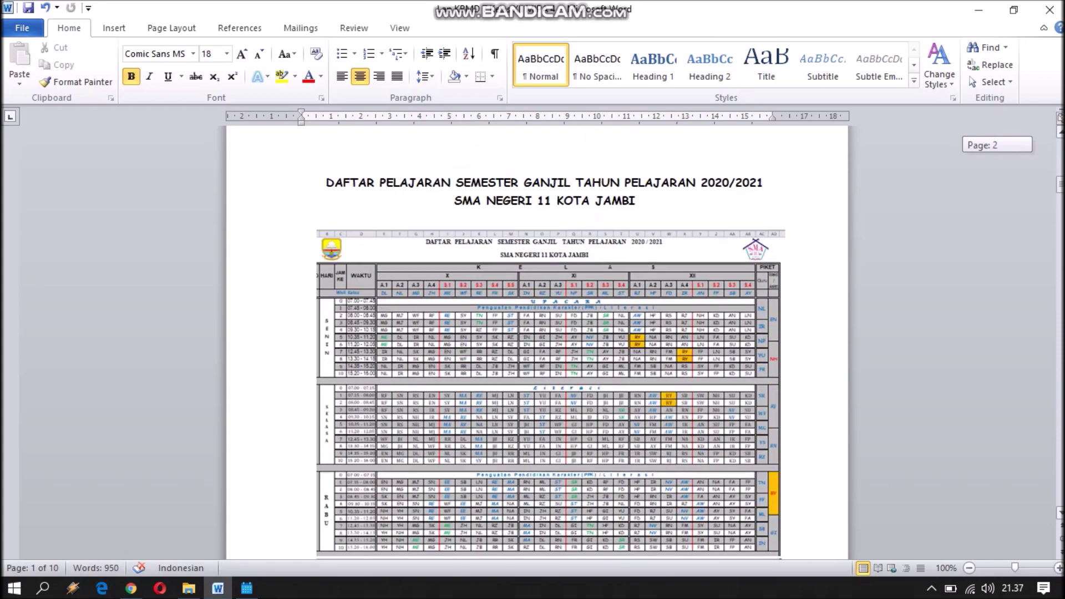
pyautogui.scroll(-8, 537, 344)
pyautogui.scroll(-6, 537, 344)
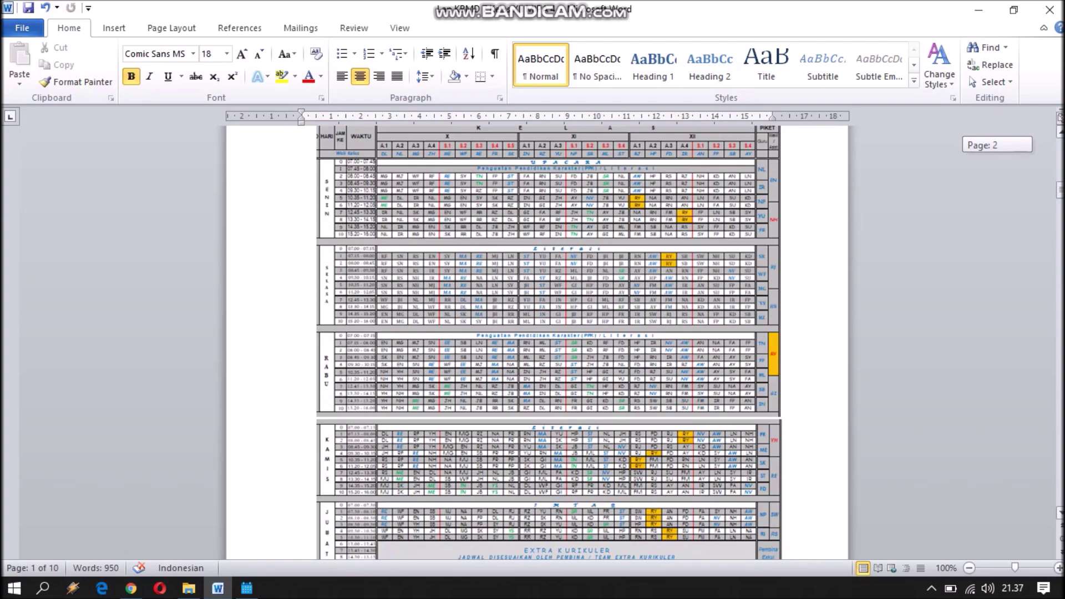
pyautogui.scroll(-6, 537, 344)
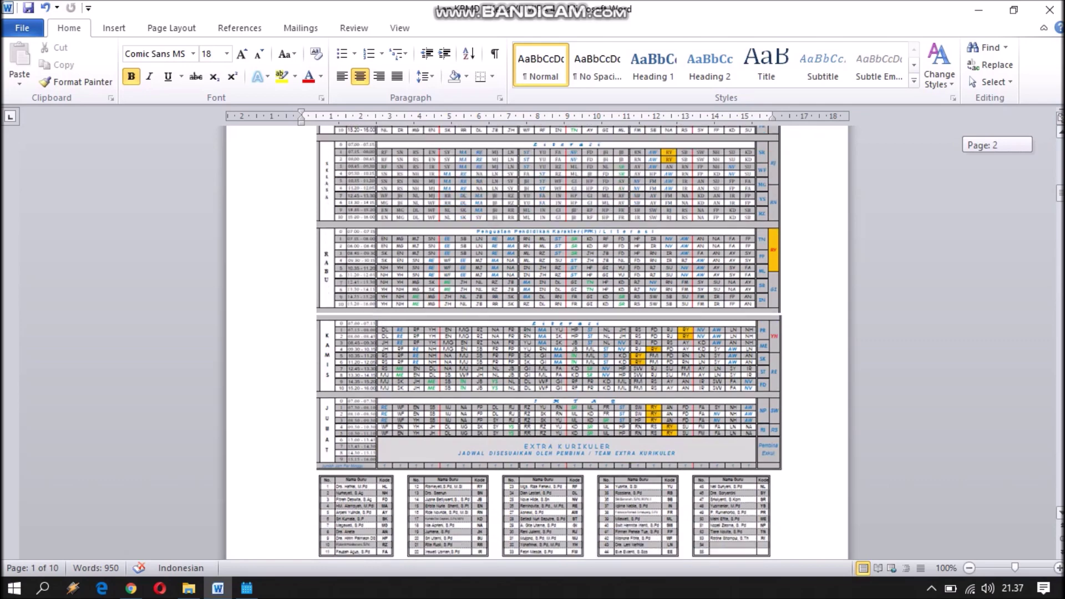
# Step: Read through the lesson plan (Rencana Pelaksanaan Pembelajaran), from its objectives and meeting activities to the assessment and signature section
pyautogui.scroll(-17, 537, 344)
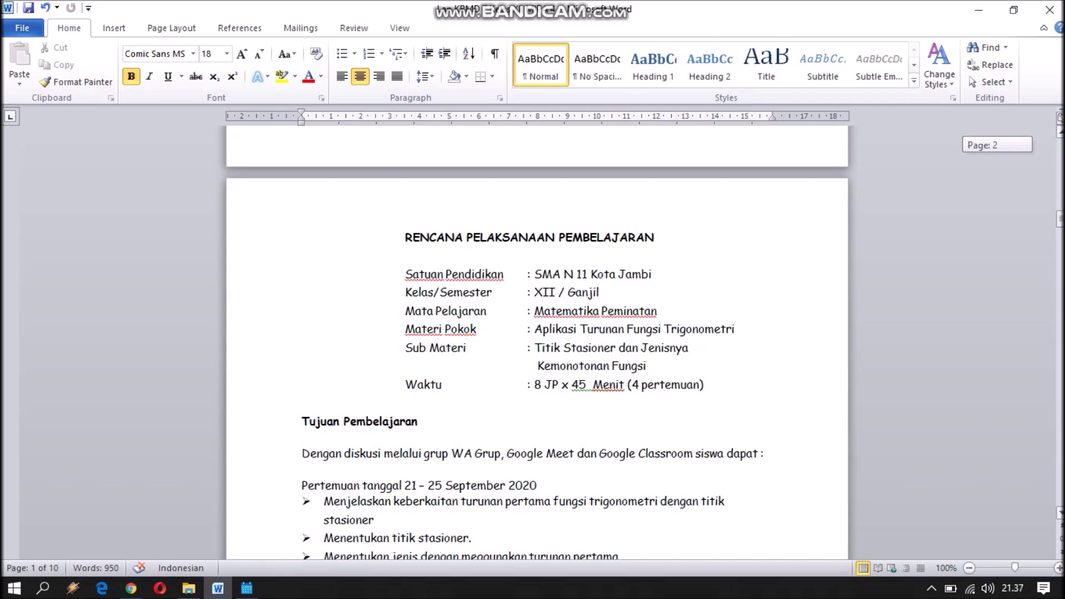
pyautogui.scroll(-10, 537, 344)
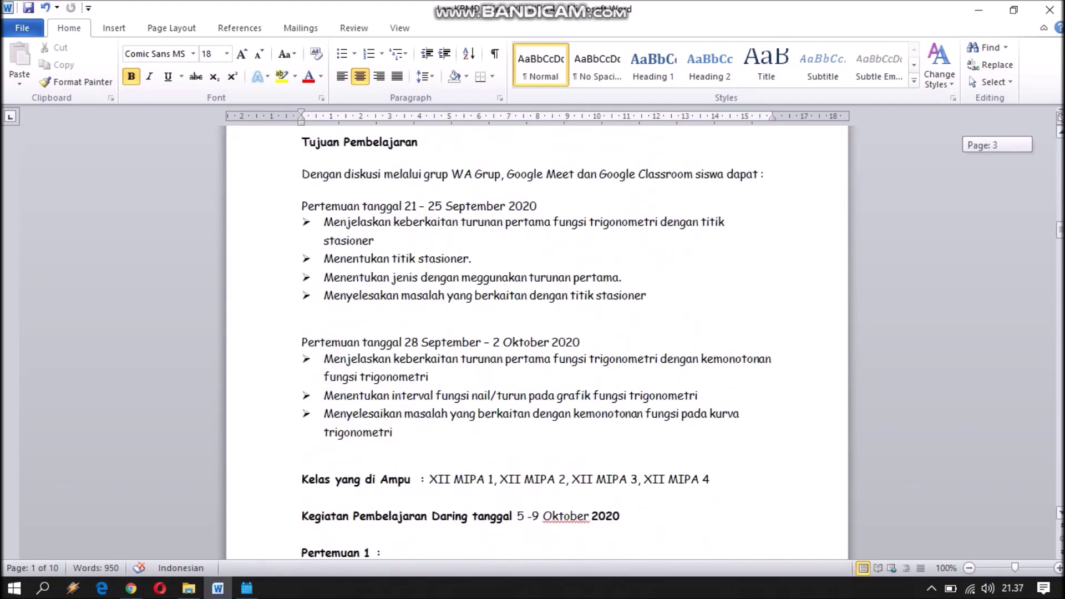
pyautogui.scroll(-6, 537, 344)
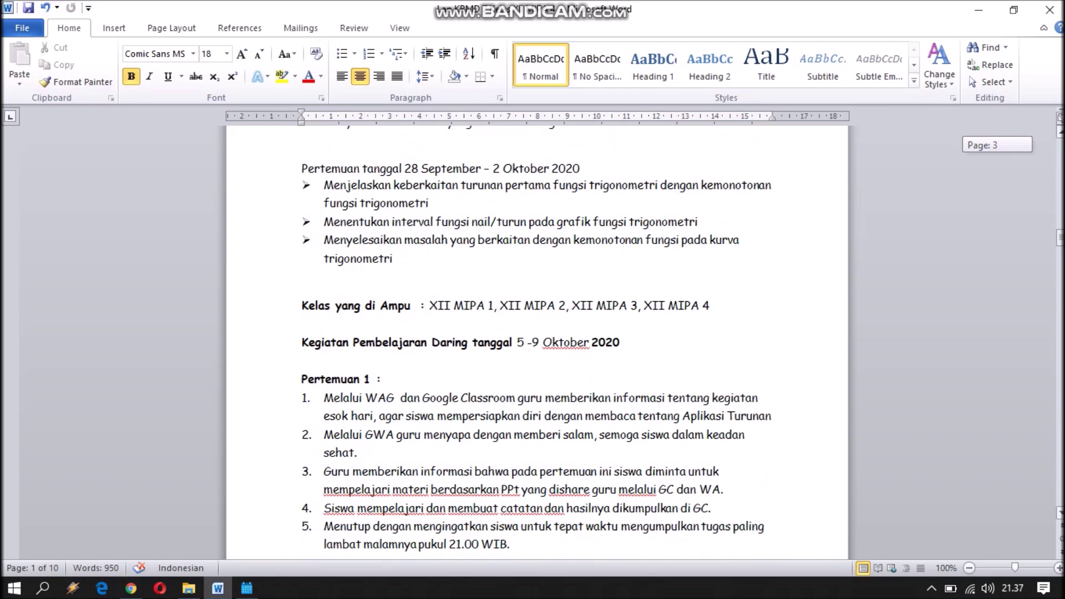
pyautogui.scroll(14, 537, 344)
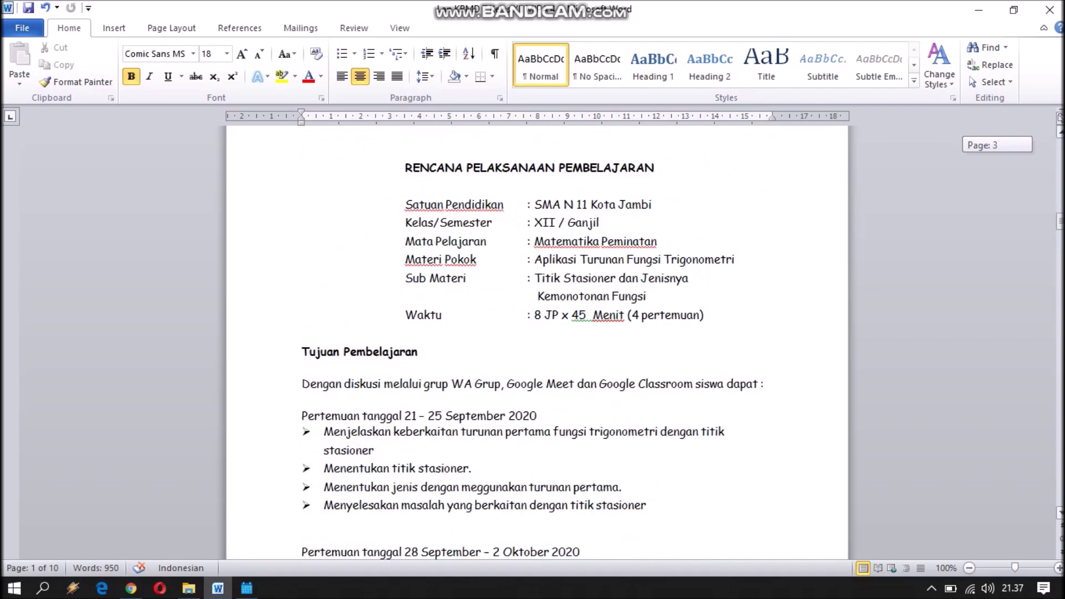
pyautogui.scroll(-14, 538, 344)
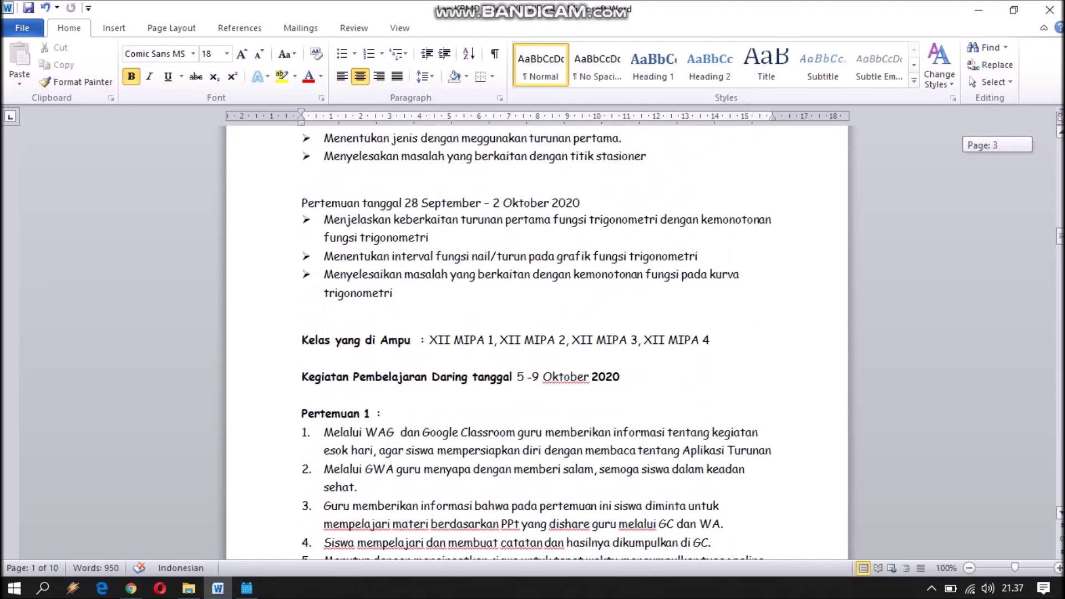
pyautogui.scroll(-20, 537, 344)
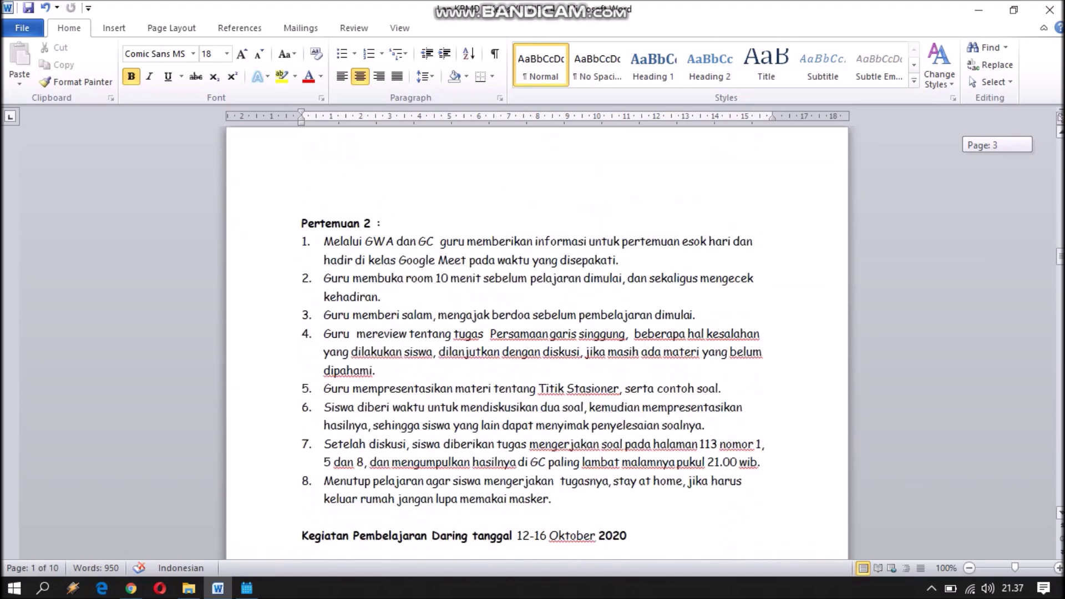
pyautogui.scroll(-12, 537, 344)
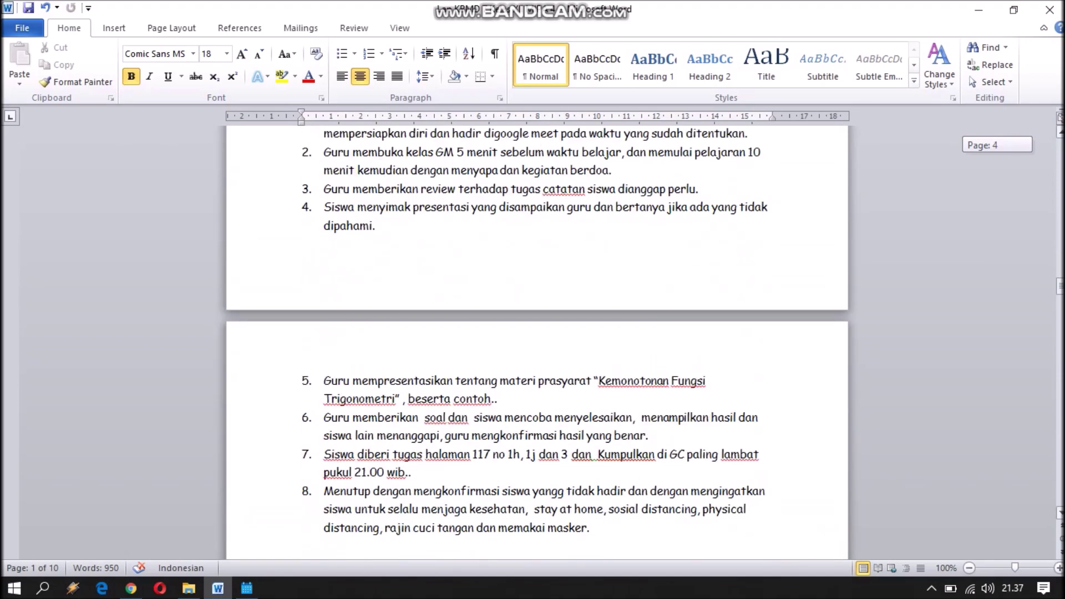
pyautogui.scroll(-10, 537, 344)
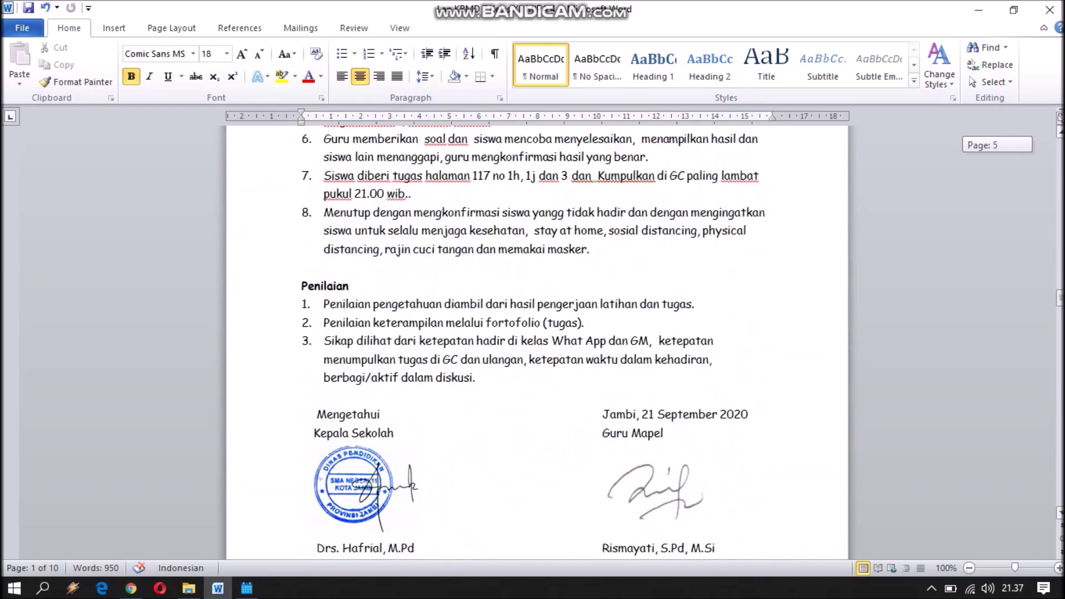
pyautogui.scroll(-6, 537, 344)
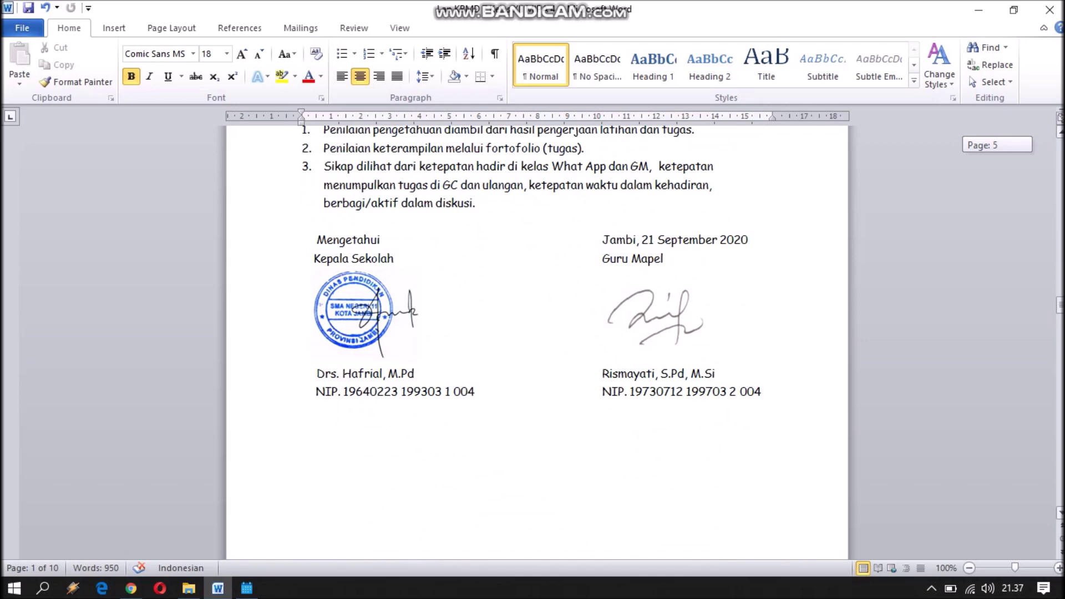
# Step: Examine the class XII MIPA 4 attachment with its presentation slides, chat and assignment images, and Google Meet screenshots
pyautogui.scroll(-14, 537, 344)
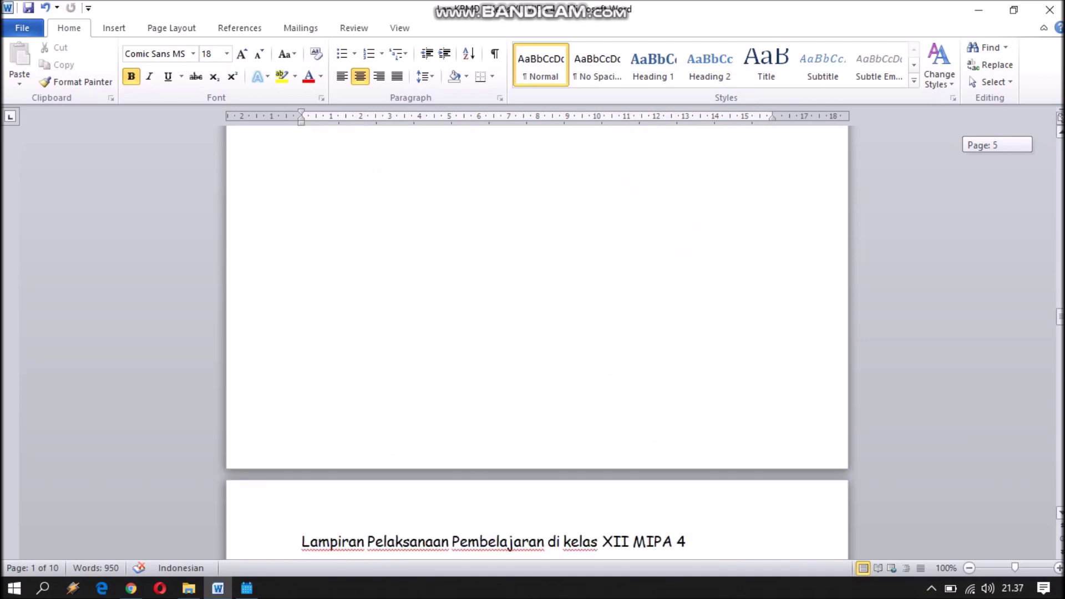
pyautogui.scroll(-3, 537, 344)
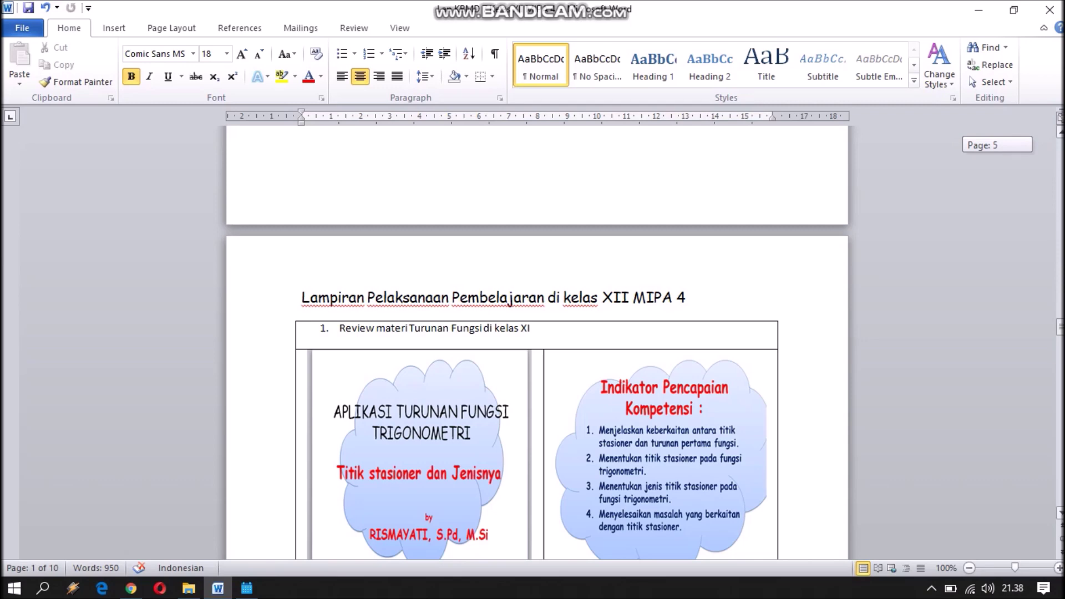
pyautogui.scroll(-2, 537, 375)
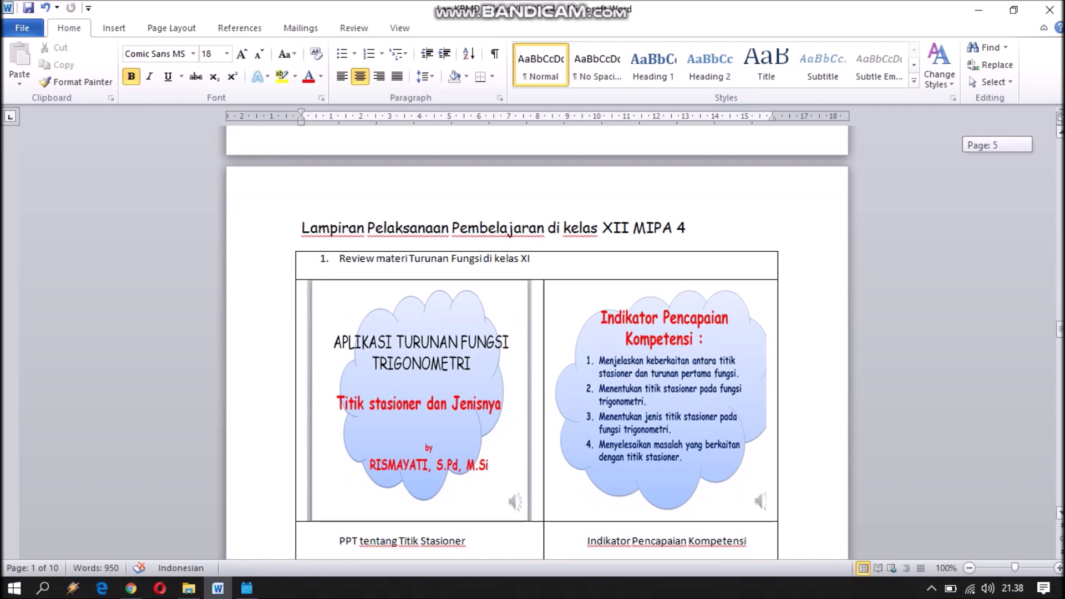
pyautogui.scroll(-4, 536, 341)
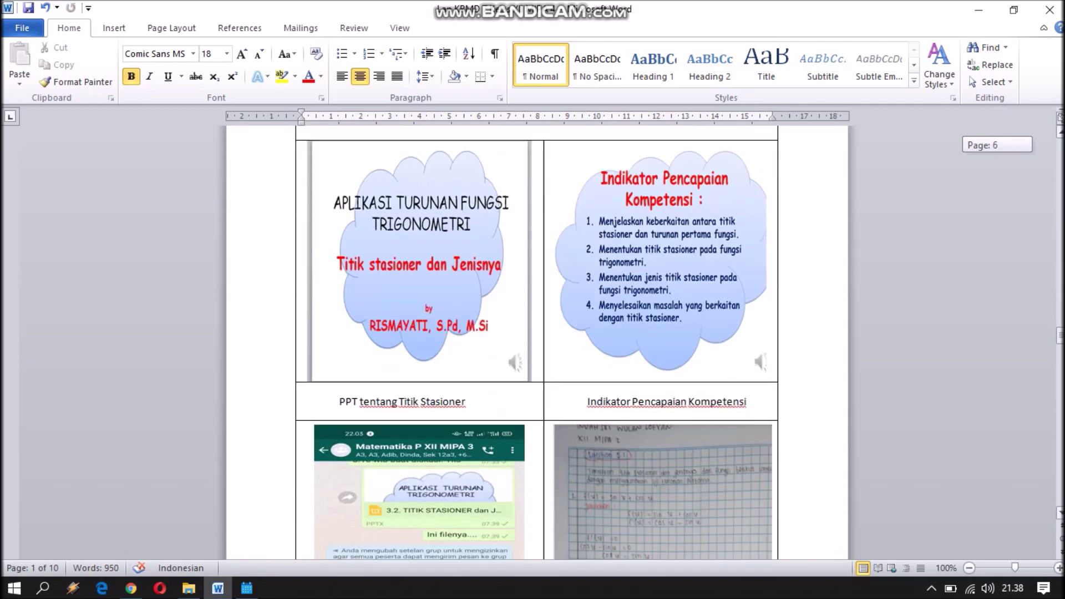
pyautogui.scroll(-4, 536, 343)
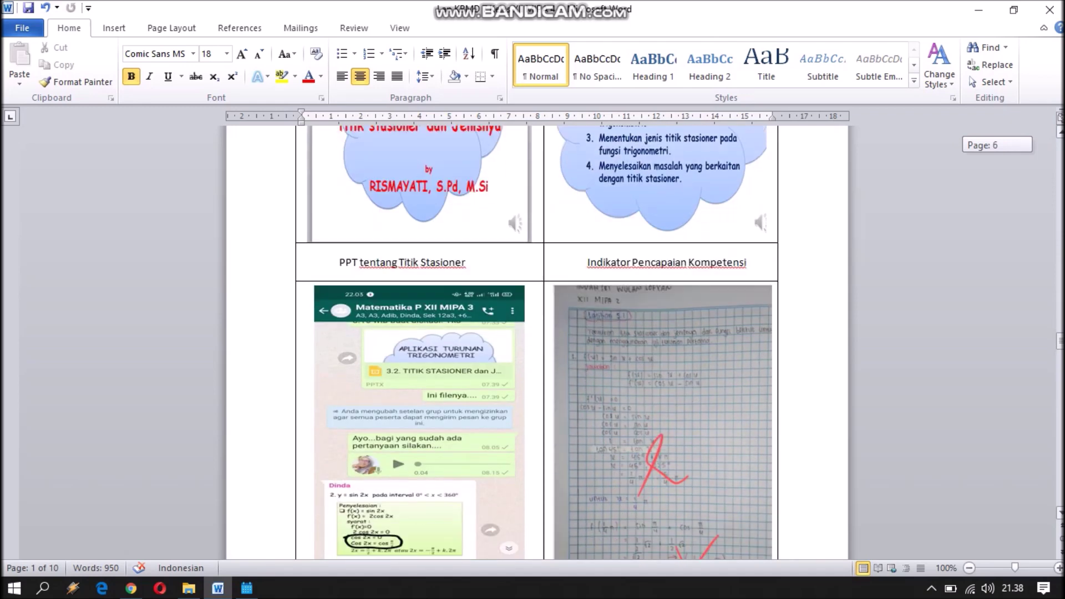
pyautogui.scroll(-3, 537, 343)
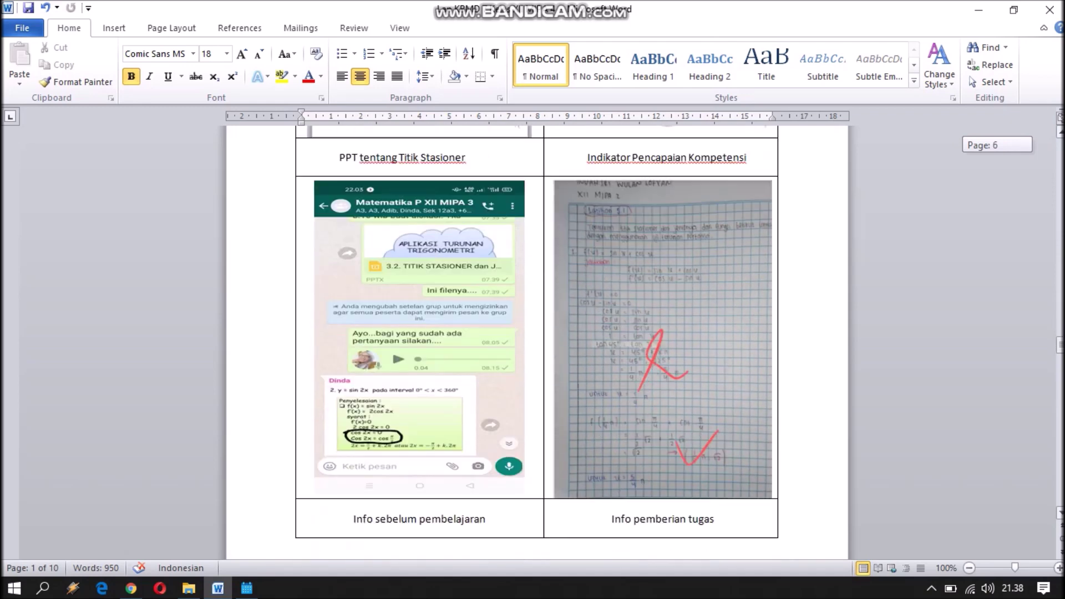
pyautogui.scroll(-15, 536, 343)
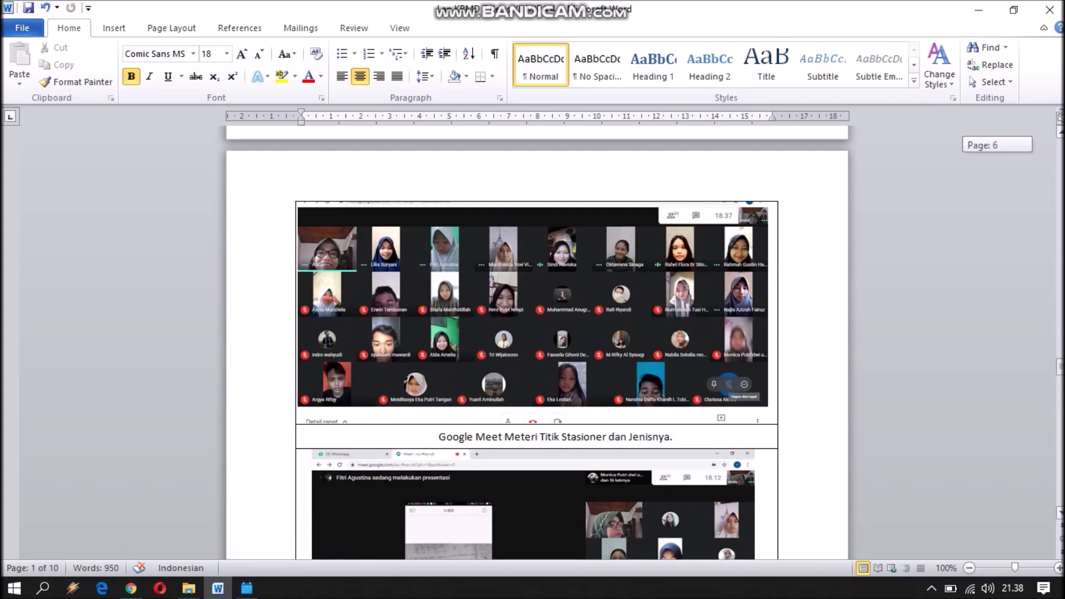
pyautogui.scroll(-7, 537, 343)
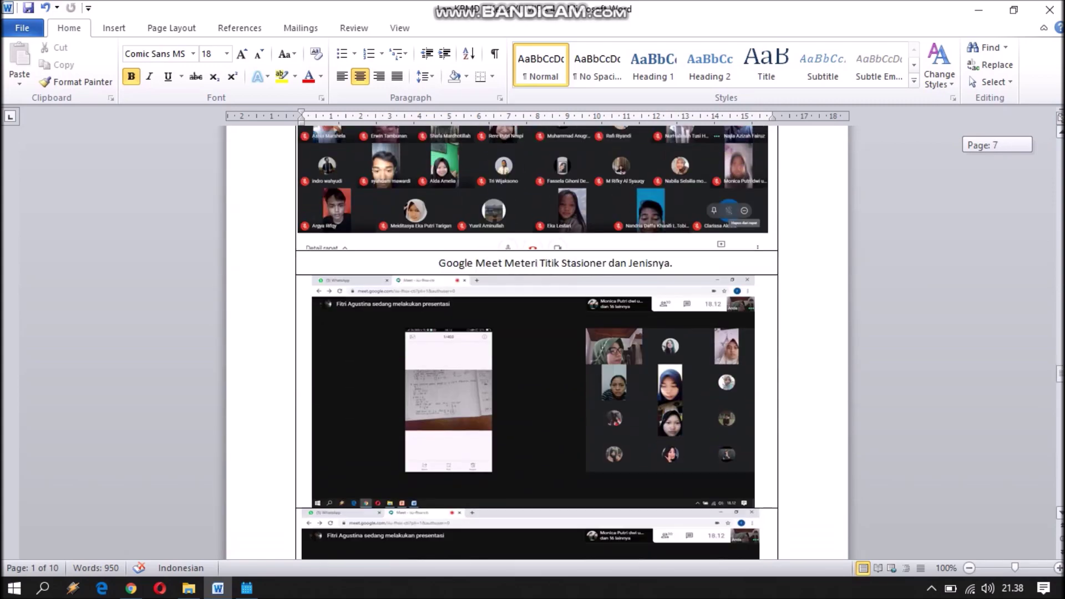
pyautogui.scroll(-10, 536, 342)
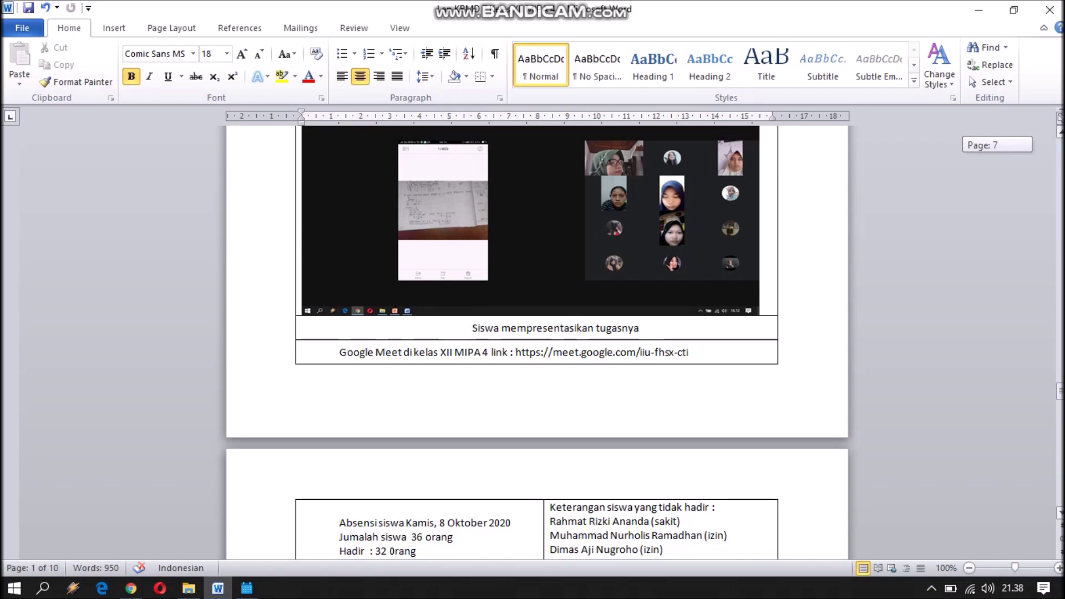
# Step: Examine the student attendance section, the assignment review and results, and the grade list (Daftar Nilai) ending the report
pyautogui.scroll(-6, 537, 343)
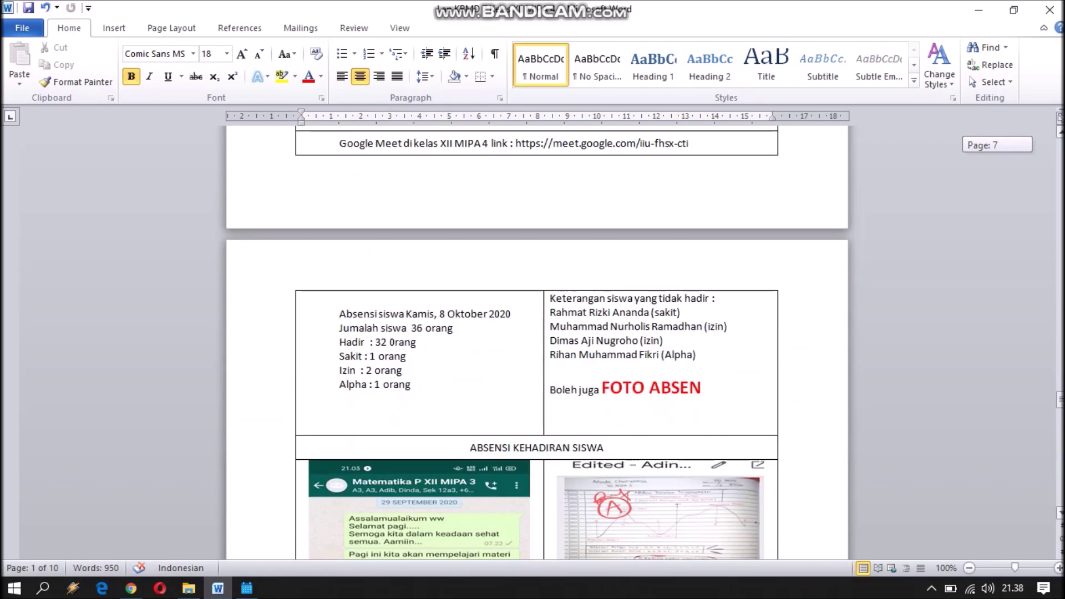
pyautogui.moveTo(1059, 398); pyautogui.dragTo(1060, 398)
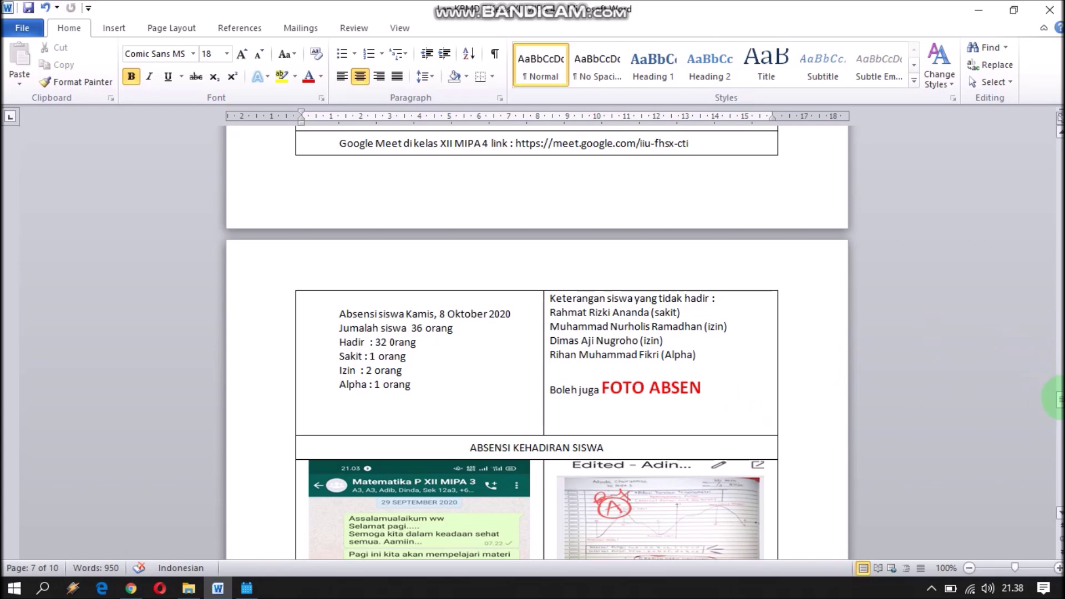
pyautogui.moveTo(1059, 398); pyautogui.dragTo(1058, 430)
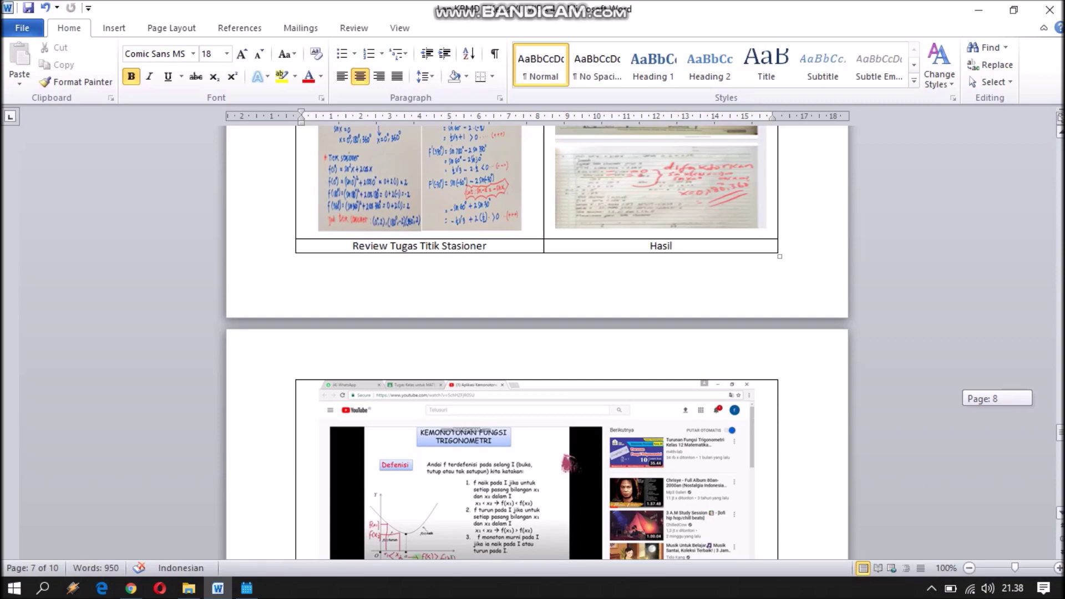
pyautogui.moveTo(1059, 429); pyautogui.dragTo(1059, 497)
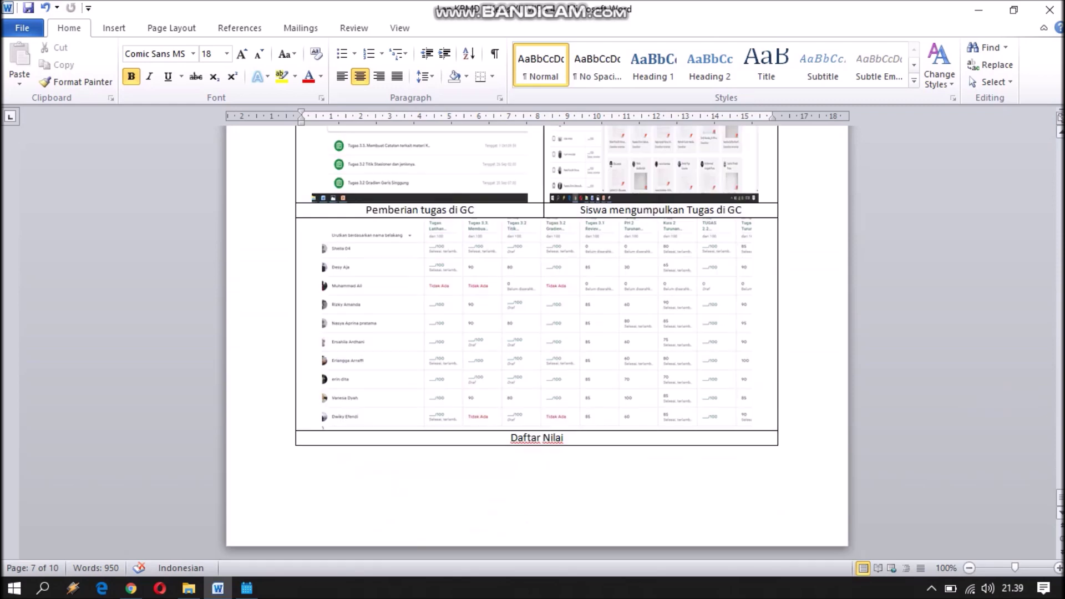
pyautogui.click(1059, 497)
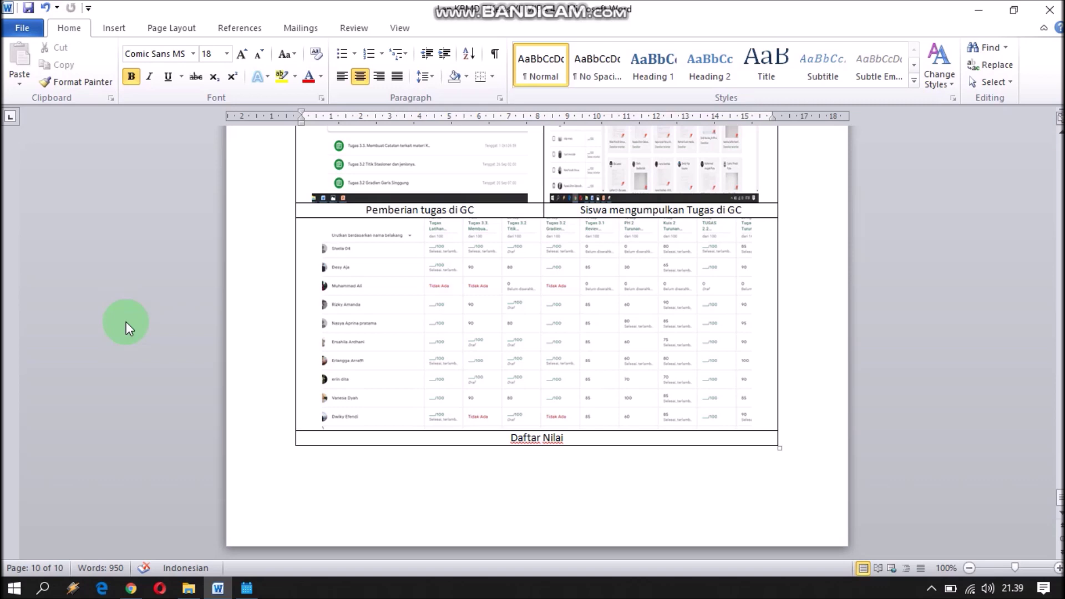
# Step: Start saving a copy of the report in D:\PERANGKAT 2020-2021, inside Laporan KBM Daring 7's folder Lap KBMD 7 MTK P PDF
pyautogui.click(28, 32)
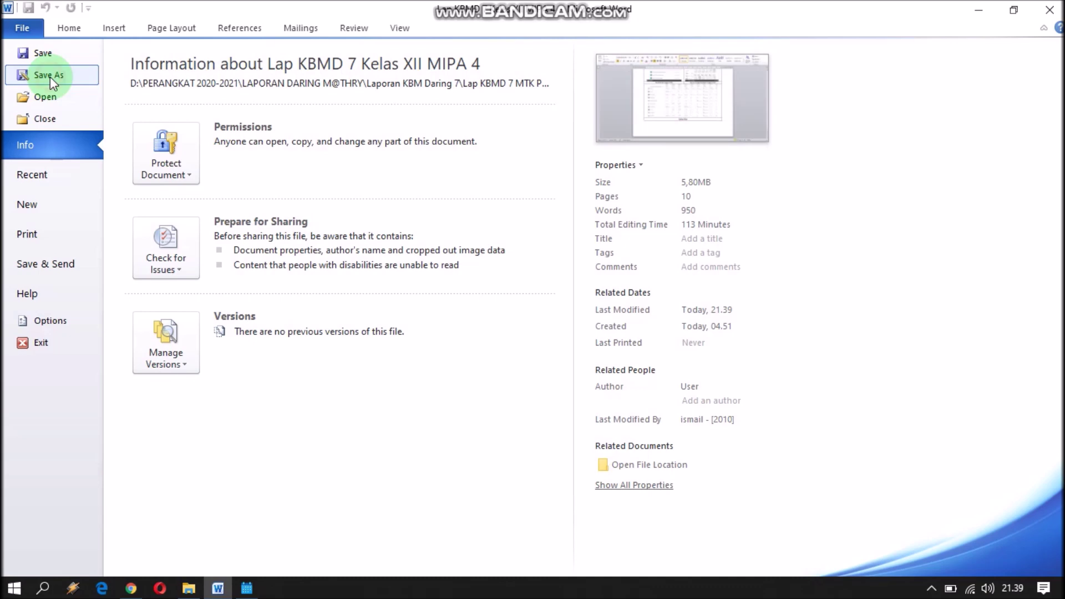
pyautogui.press('Escape')
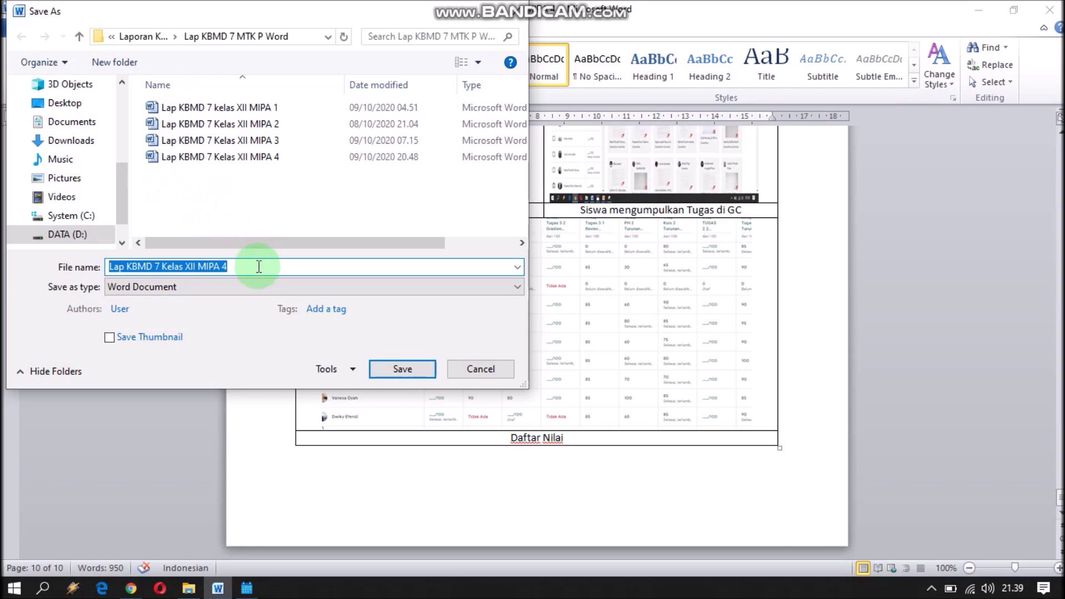
pyautogui.click(84, 233)
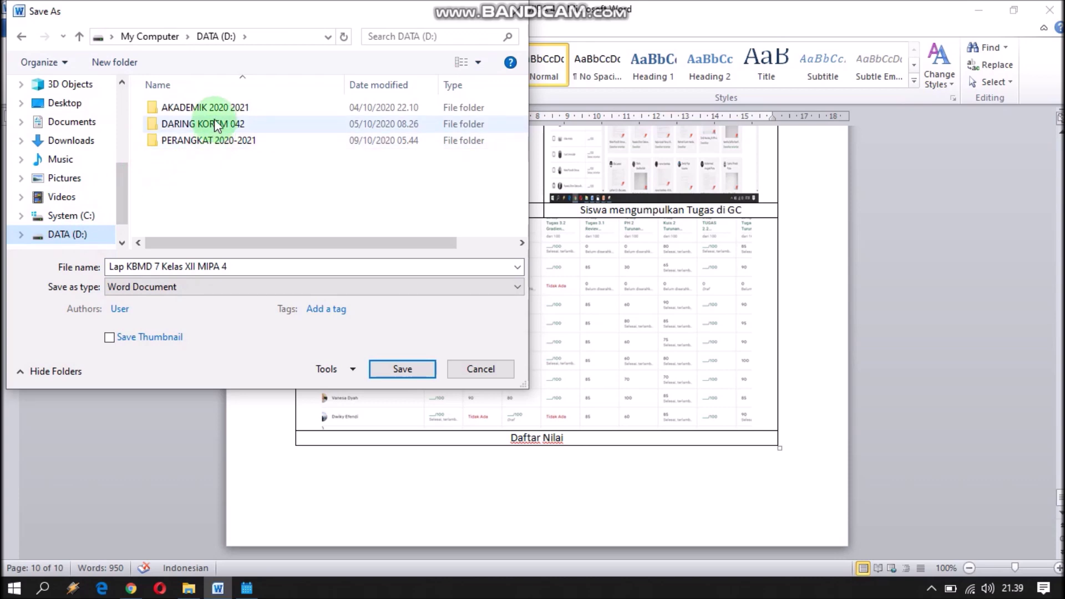
pyautogui.doubleClick(219, 141)
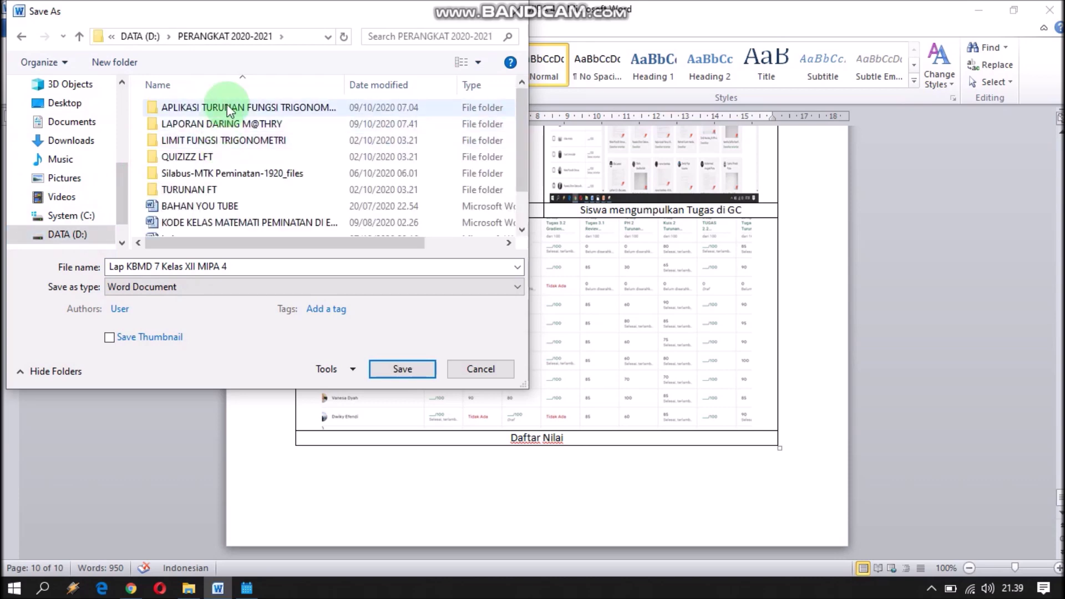
pyautogui.doubleClick(229, 125)
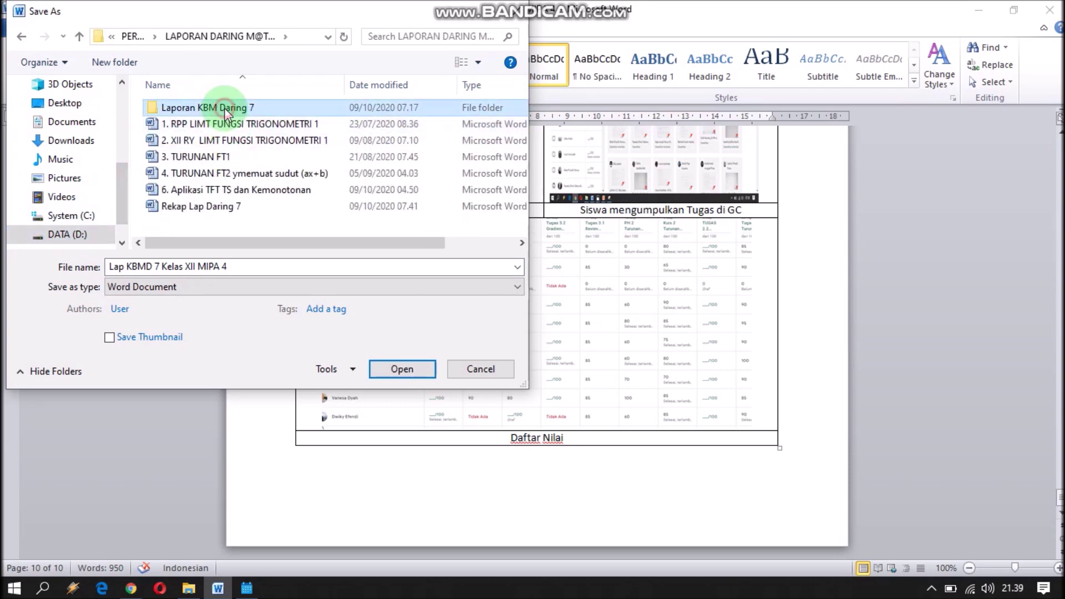
pyautogui.doubleClick(224, 107)
pyautogui.doubleClick(228, 111)
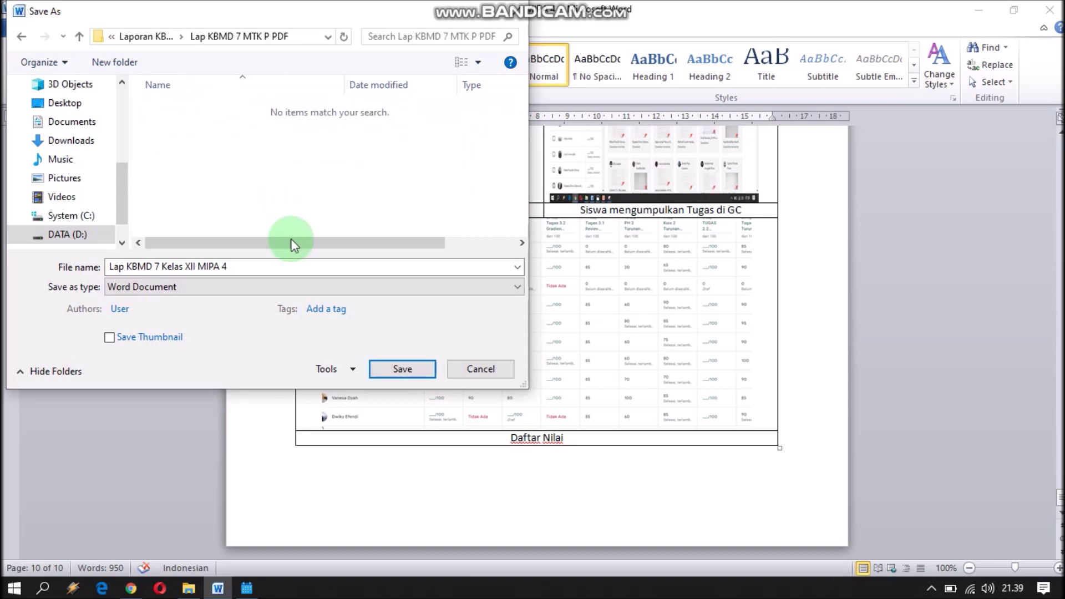
# Step: Set the file format to PDF and save the report as Lap KBMD 7 Kelas XII MIPA 4
pyautogui.click(518, 286)
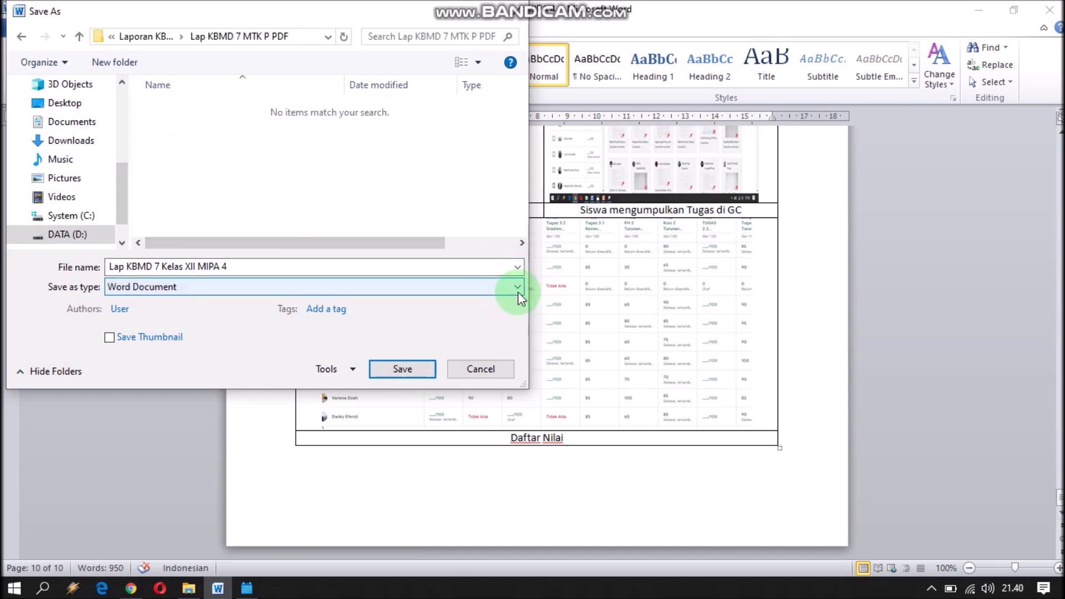
pyautogui.click(519, 290)
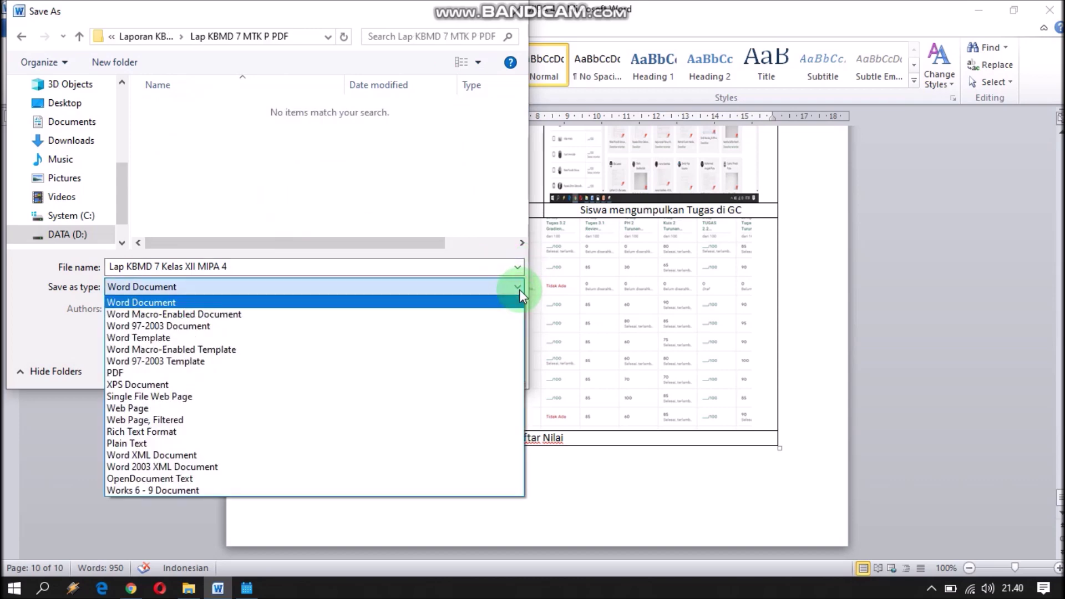
pyautogui.click(180, 372)
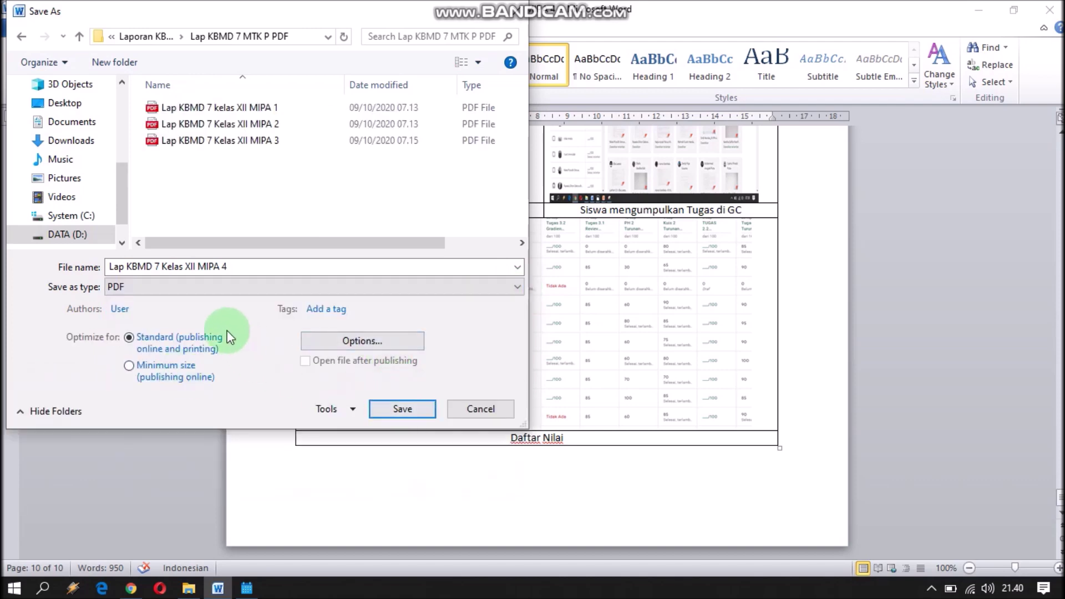
pyautogui.click(419, 408)
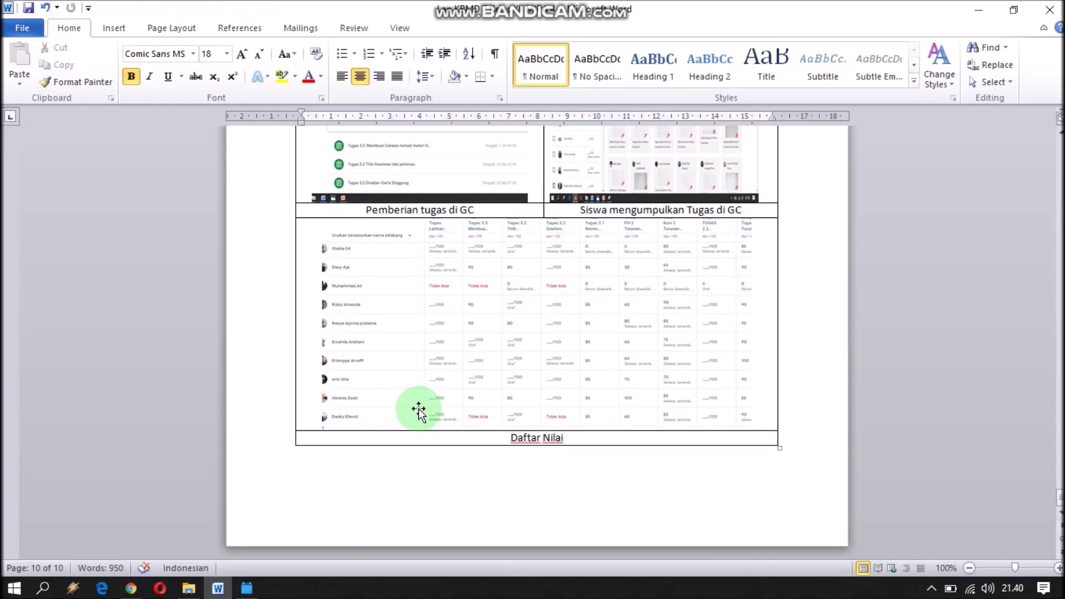
pyautogui.click(189, 593)
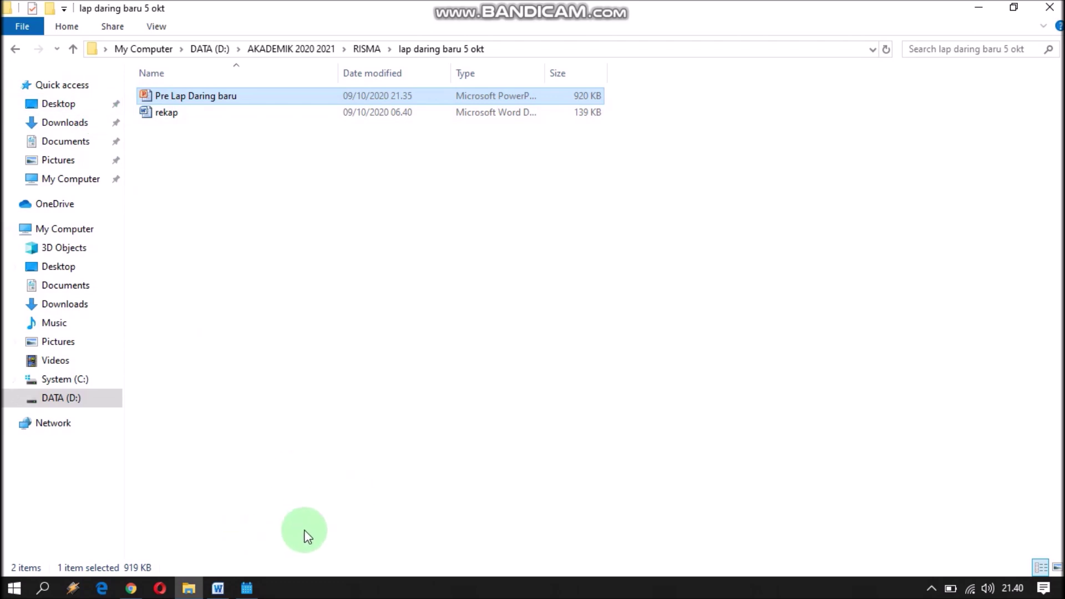
pyautogui.click(387, 521)
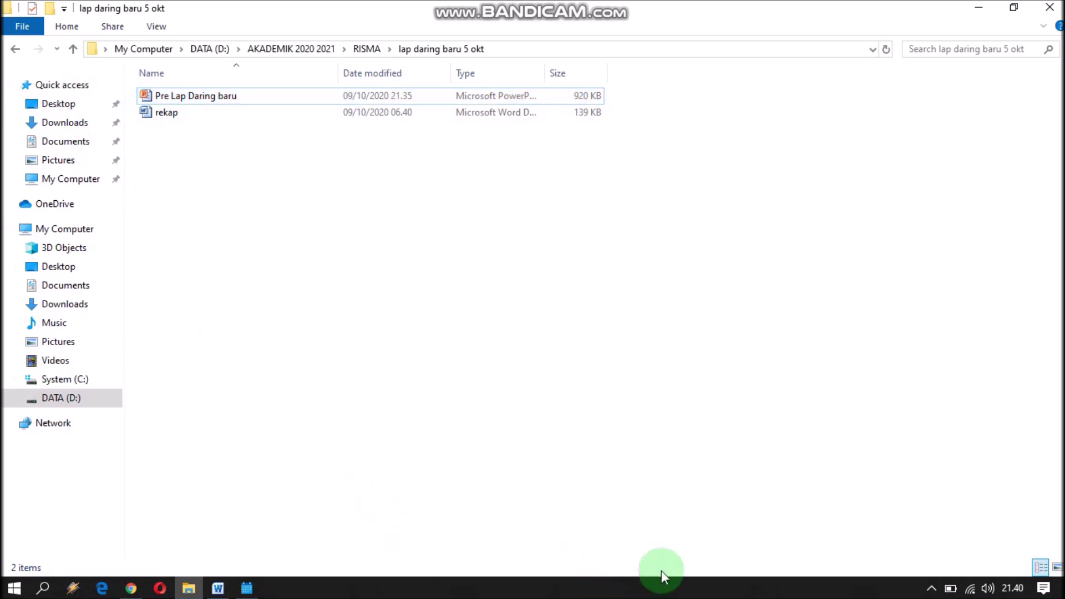
pyautogui.click(933, 588)
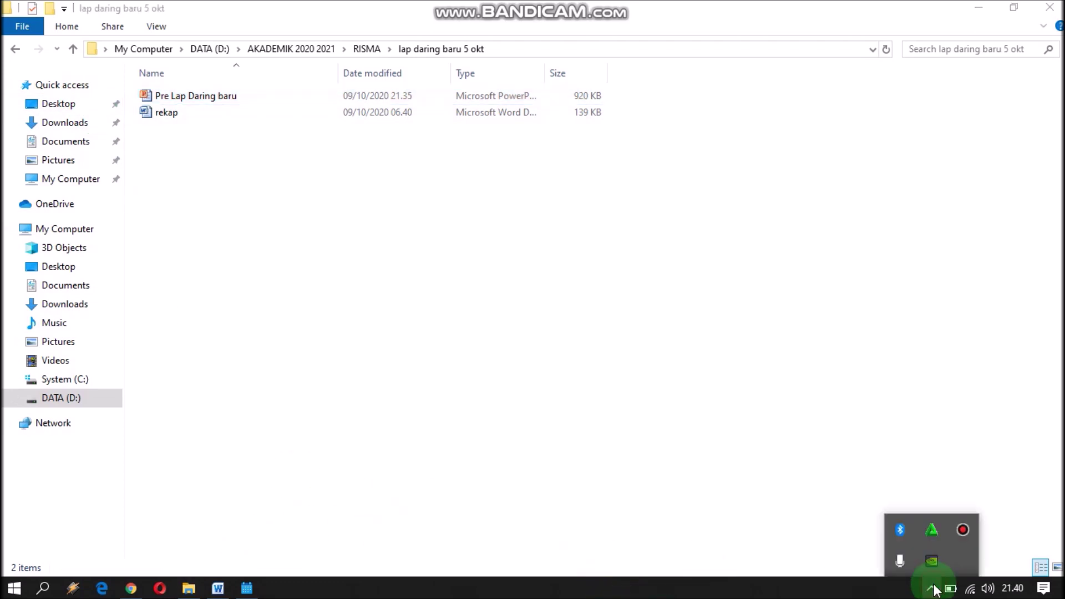
pyautogui.click(968, 527)
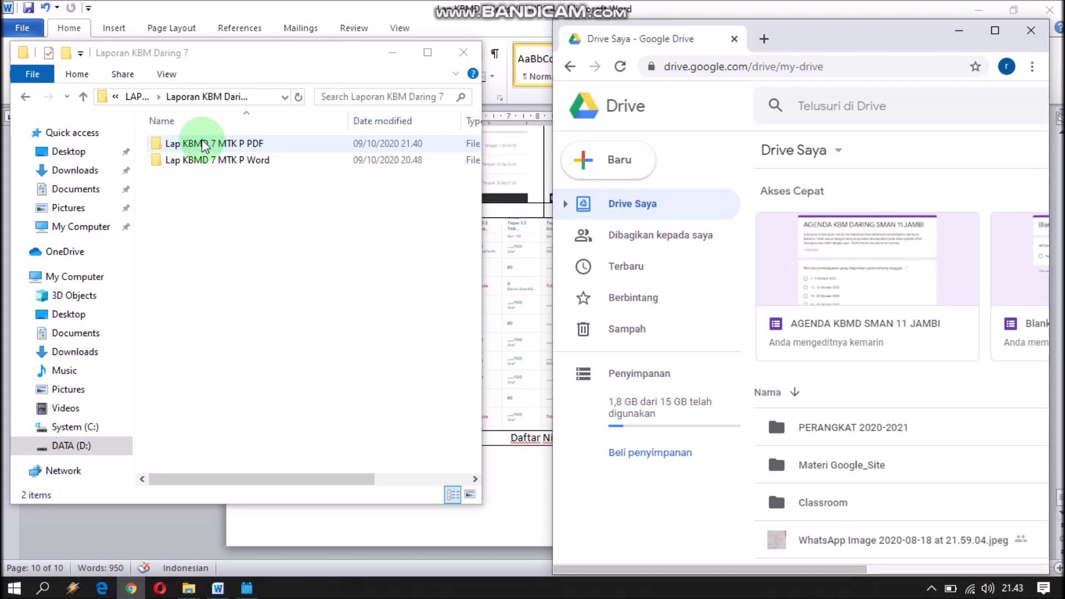
# Step: Upload the Lap KBMD 7 MTK P PDF folder from the Laporan KBM Daring 7 folder to My Drive in Google Drive
pyautogui.click(204, 146)
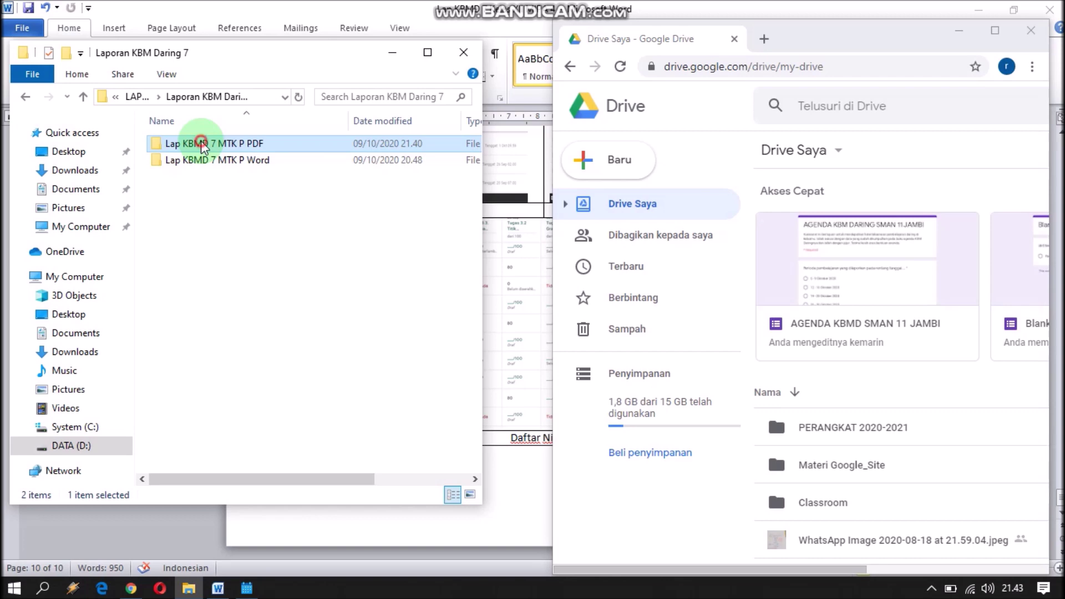
pyautogui.moveTo(204, 146); pyautogui.dragTo(655, 215)
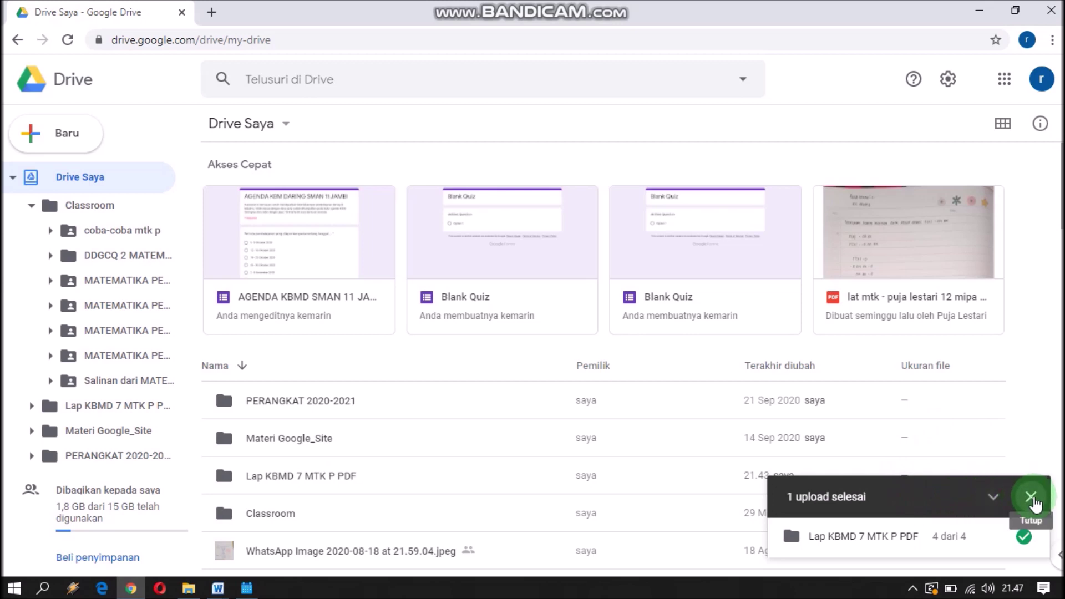
pyautogui.click(1032, 500)
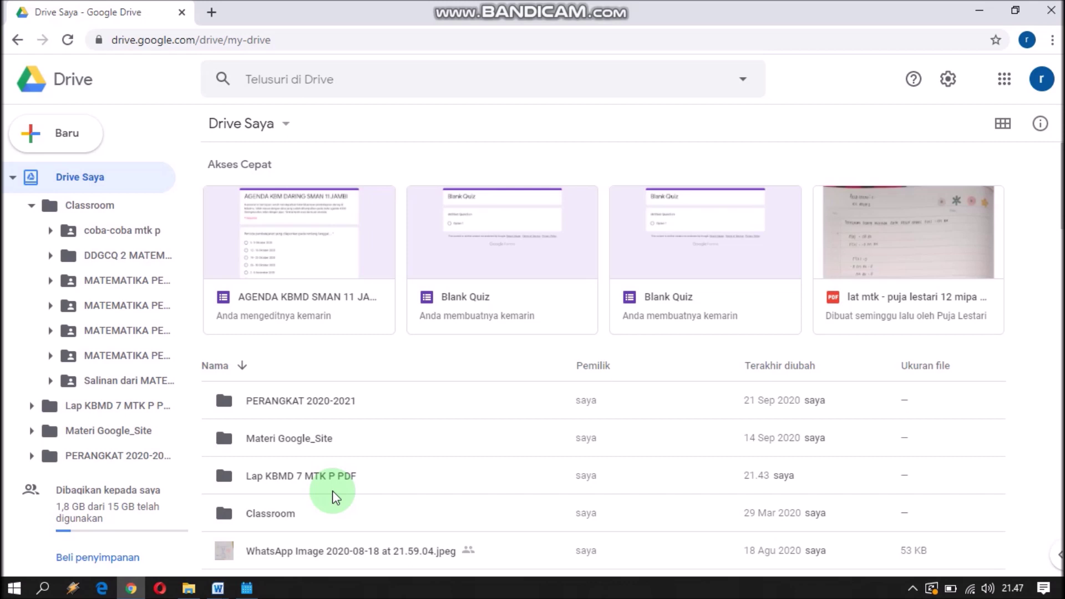
# Step: In the uploaded Lap KBMD 7 MTK P PDF folder, share Lap KBMD 7 Kelas XII MIPA 3.pdf with anyone who has the link and copy the link
pyautogui.doubleClick(258, 477)
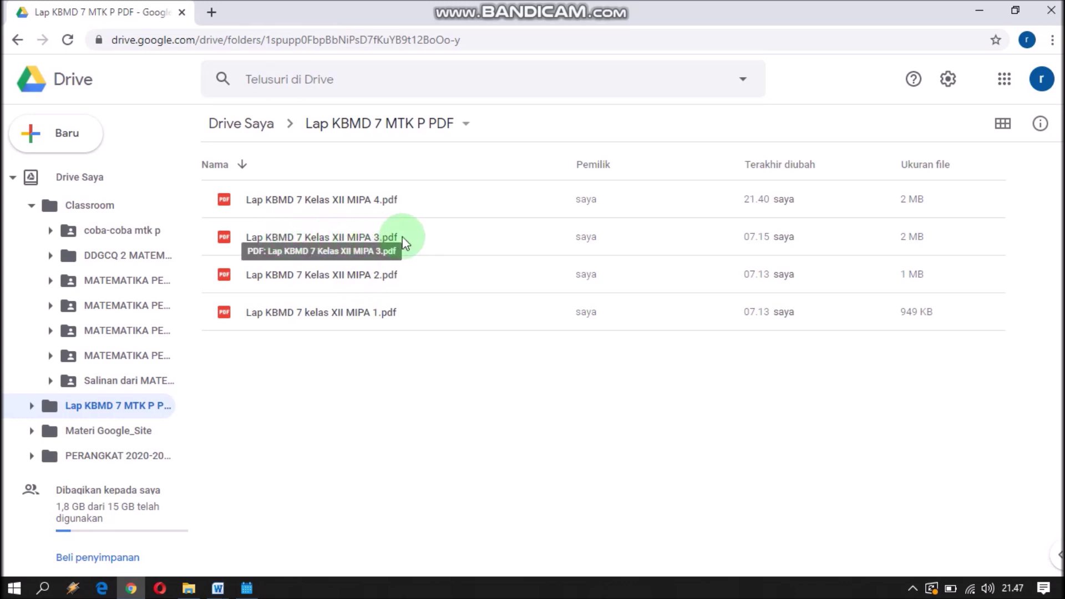
pyautogui.rightClick(364, 243)
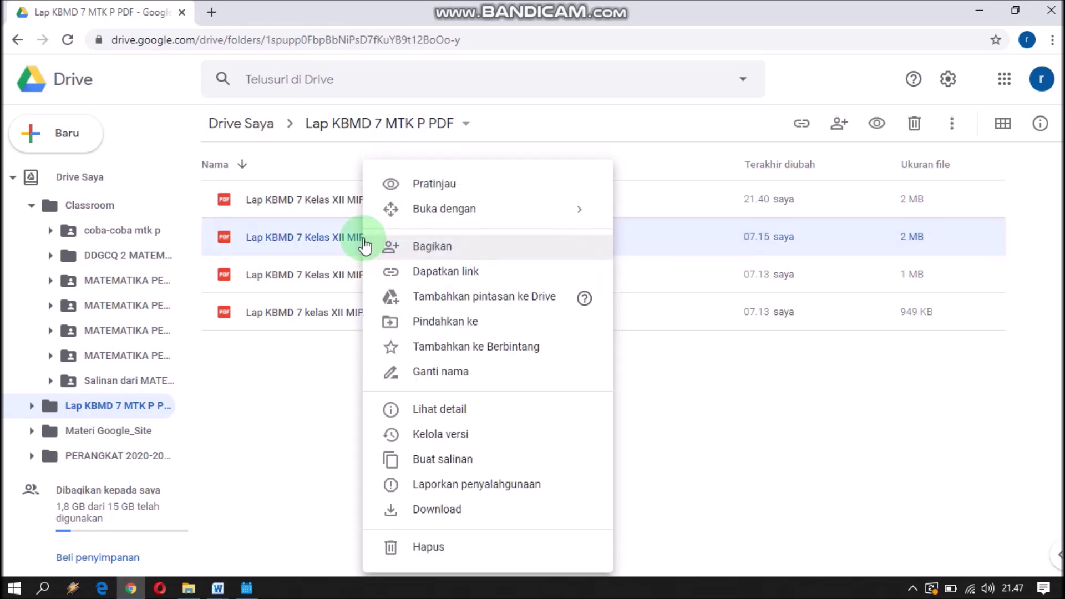
pyautogui.click(476, 276)
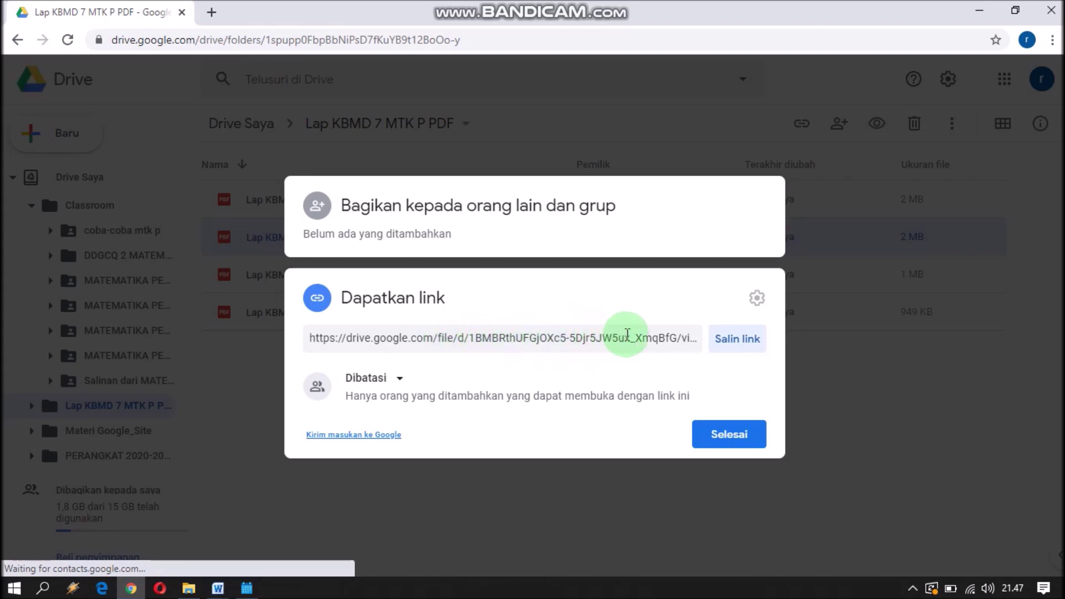
pyautogui.click(400, 380)
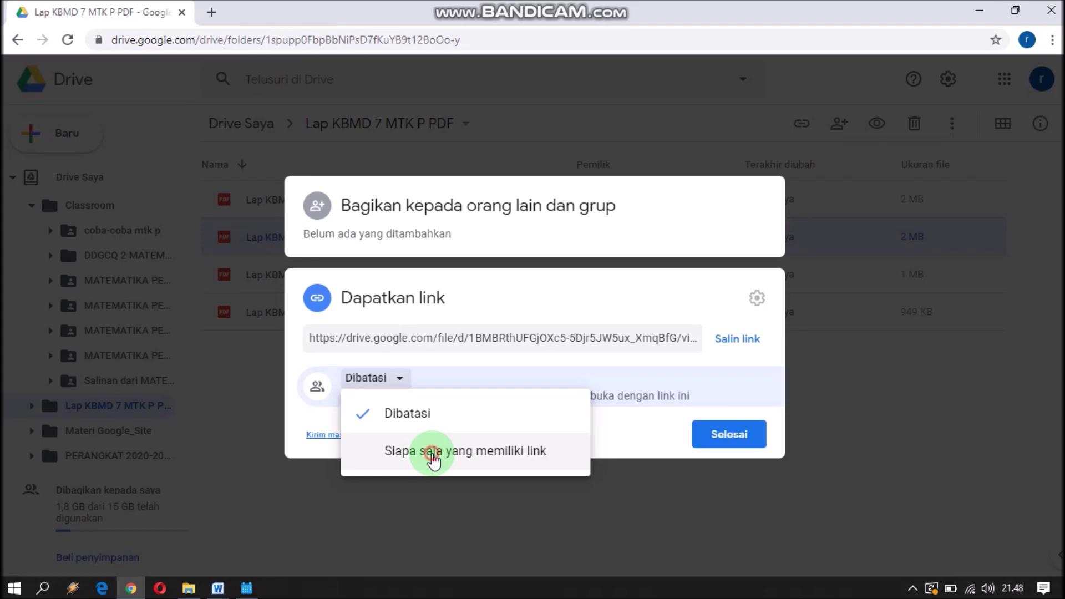
pyautogui.click(392, 460)
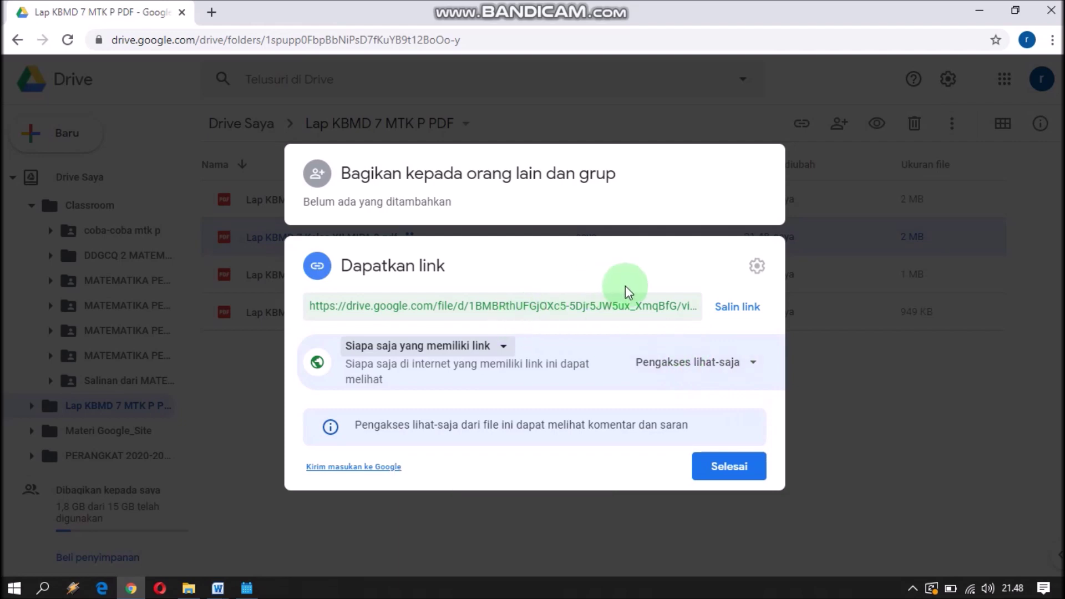
pyautogui.click(739, 313)
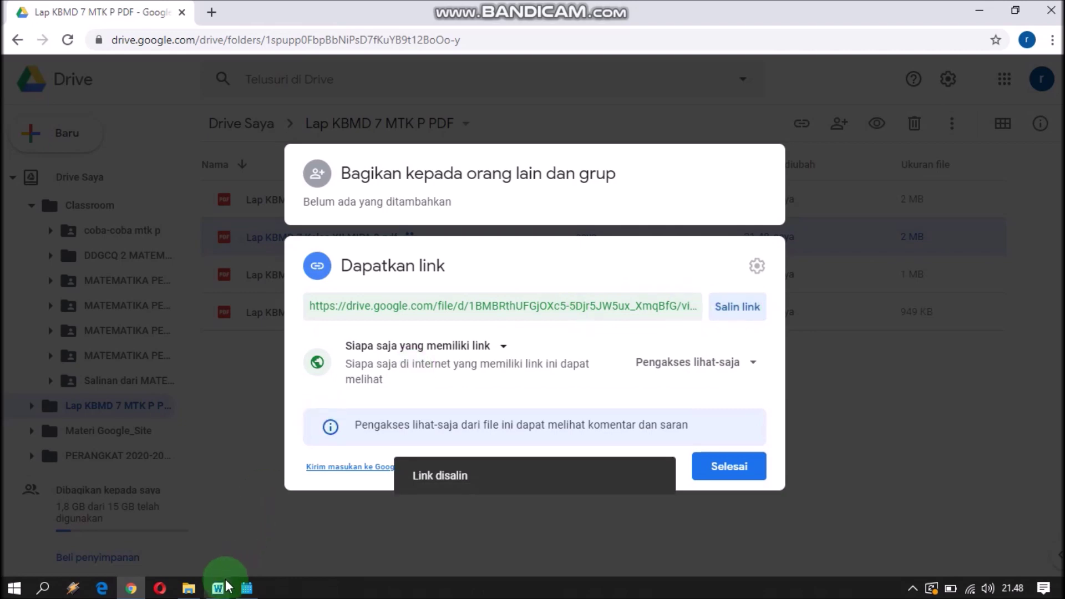
# Step: Switch to the Rekap Lap Daring 7 Word document and paste the copied link as a hyperlink into the XII MIPA 3 row's link cell
pyautogui.click(219, 588)
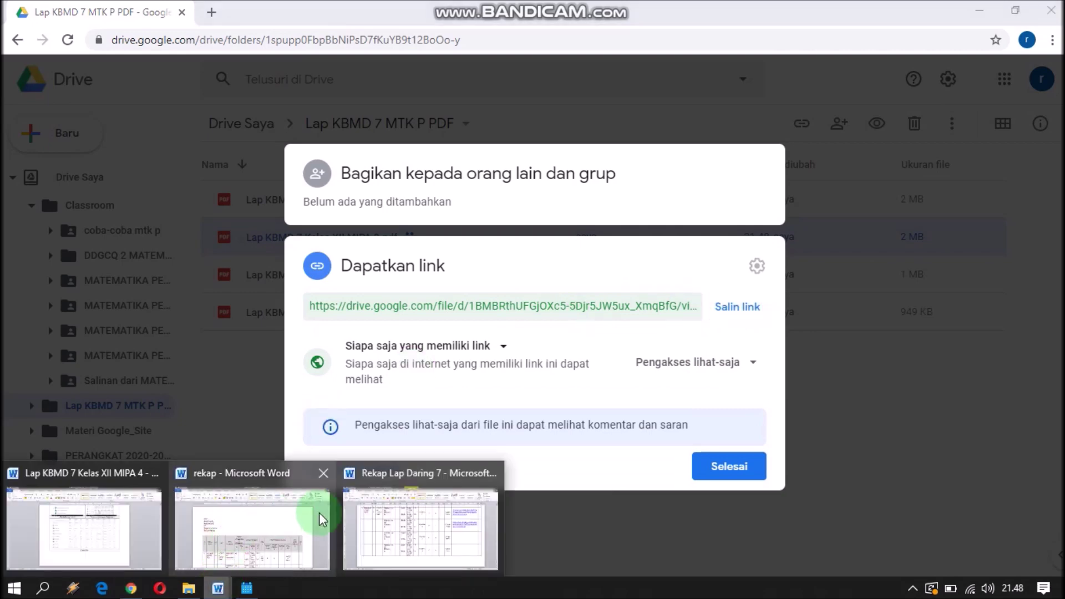
pyautogui.click(385, 514)
pyautogui.click(759, 337)
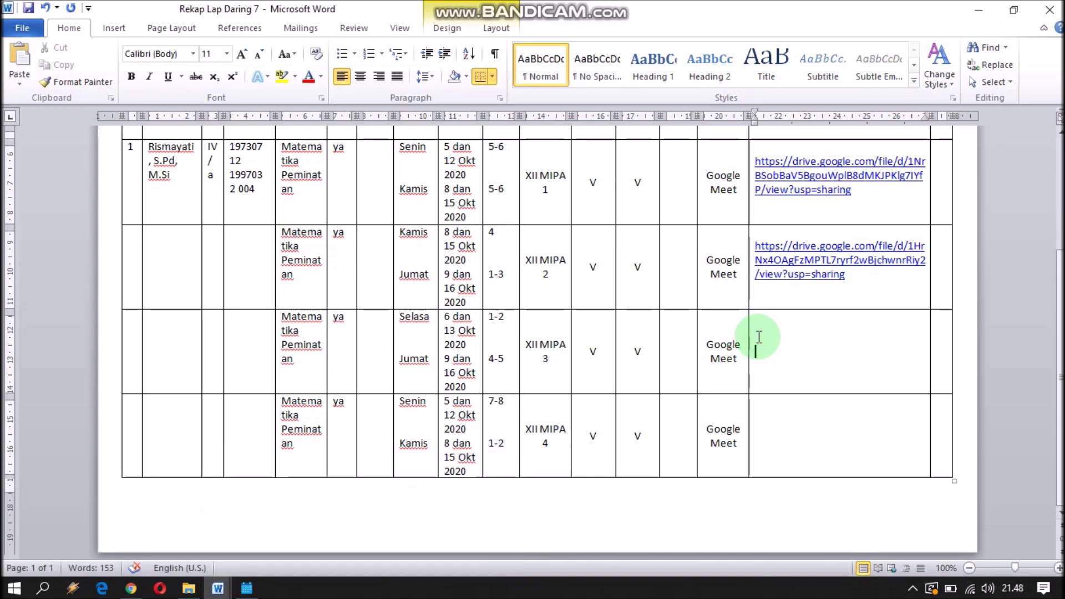
pyautogui.rightClick(759, 337)
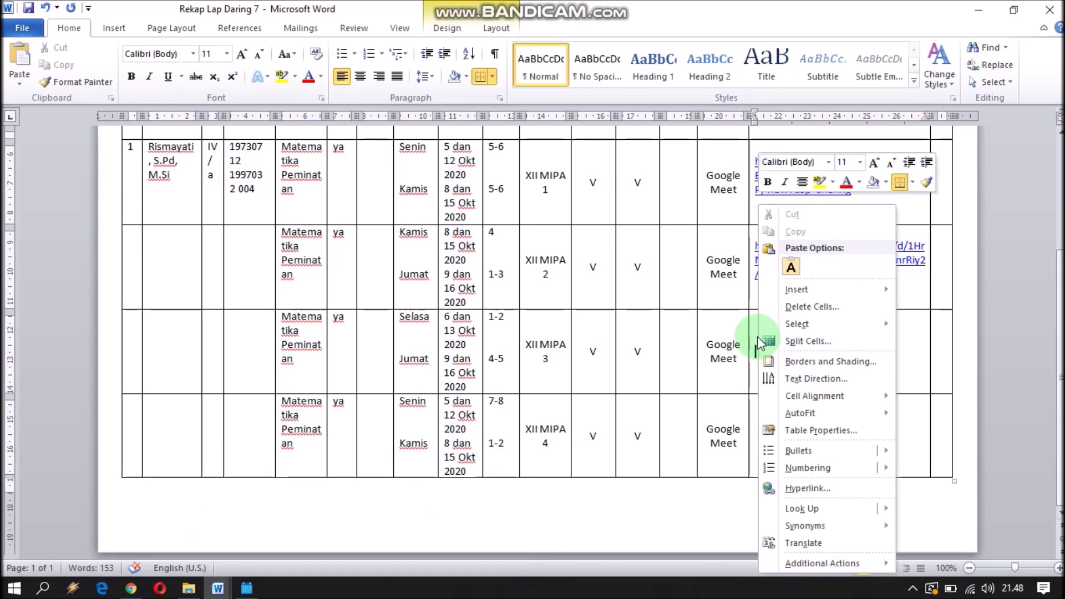
pyautogui.click(791, 269)
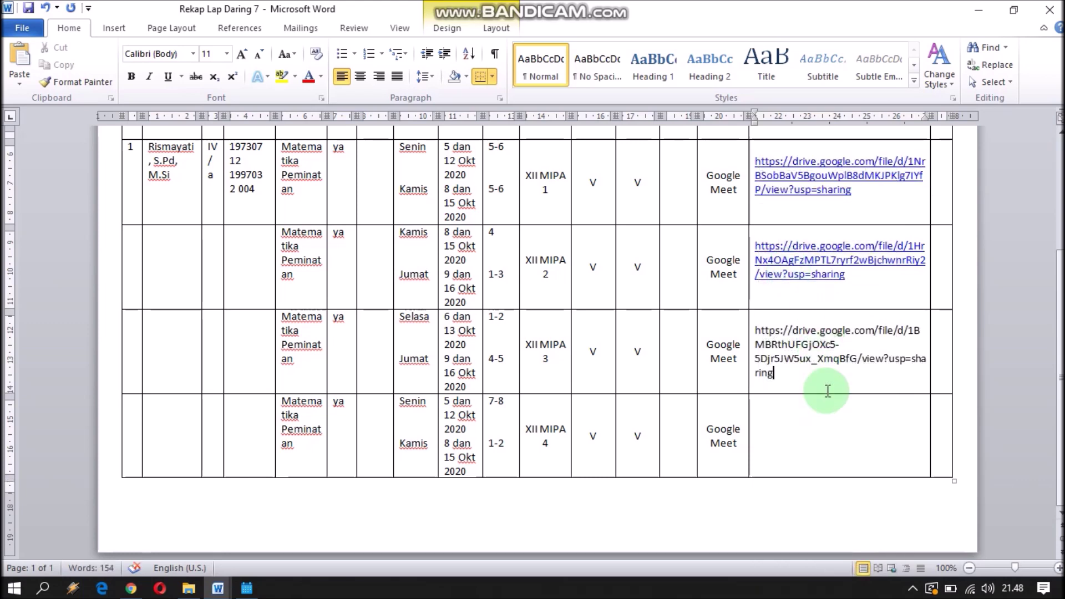
pyautogui.press('Return')
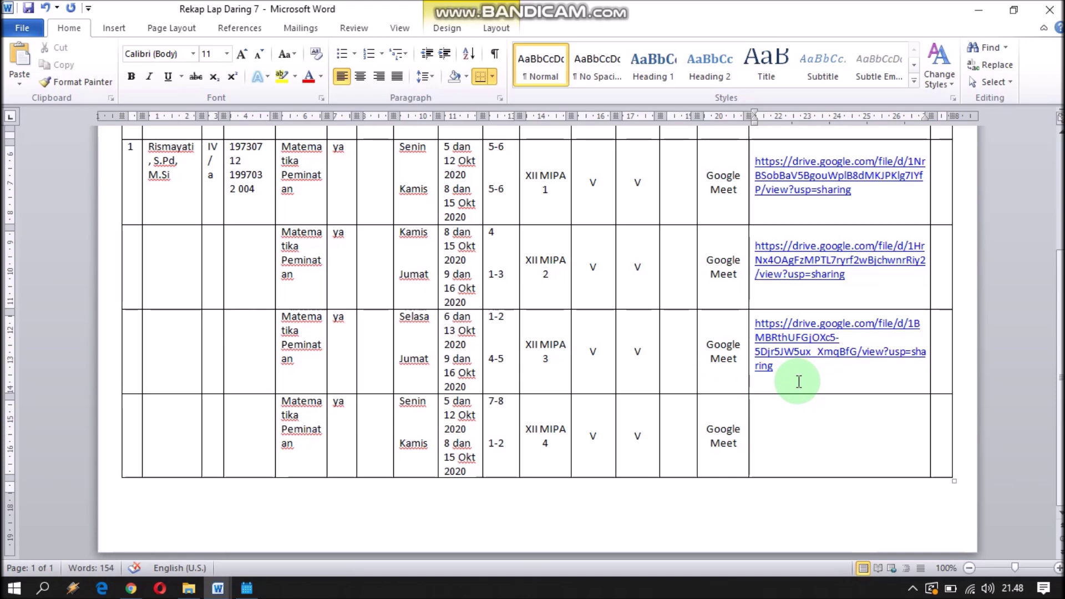
pyautogui.click(780, 426)
pyautogui.click(781, 426)
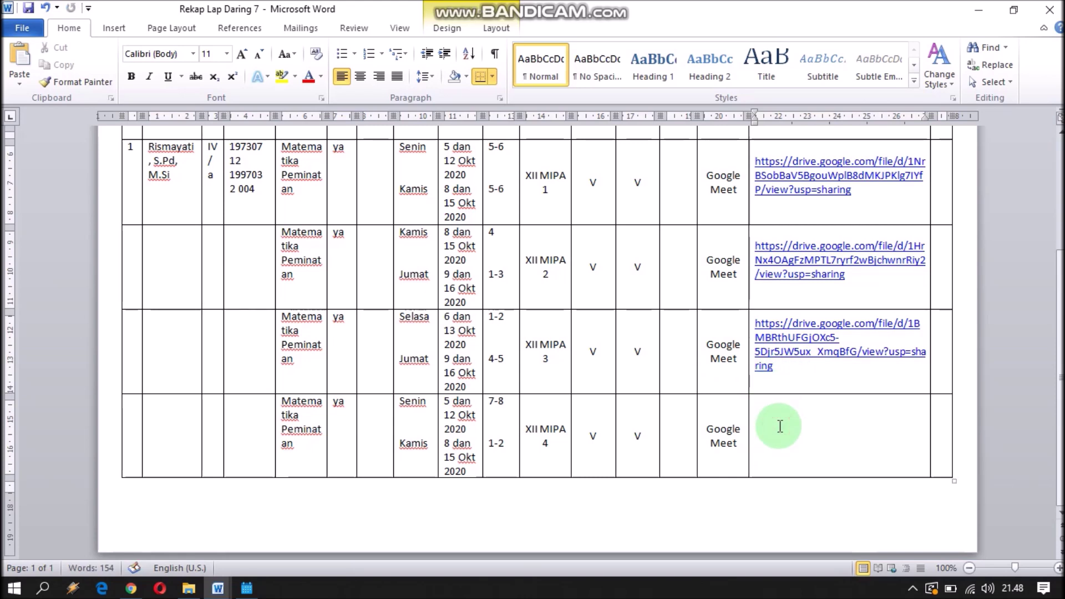
# Step: Back in Google Drive, share Lap KBMD 7 Kelas XII MIPA 4.pdf with anyone who has the link and copy its link
pyautogui.click(131, 589)
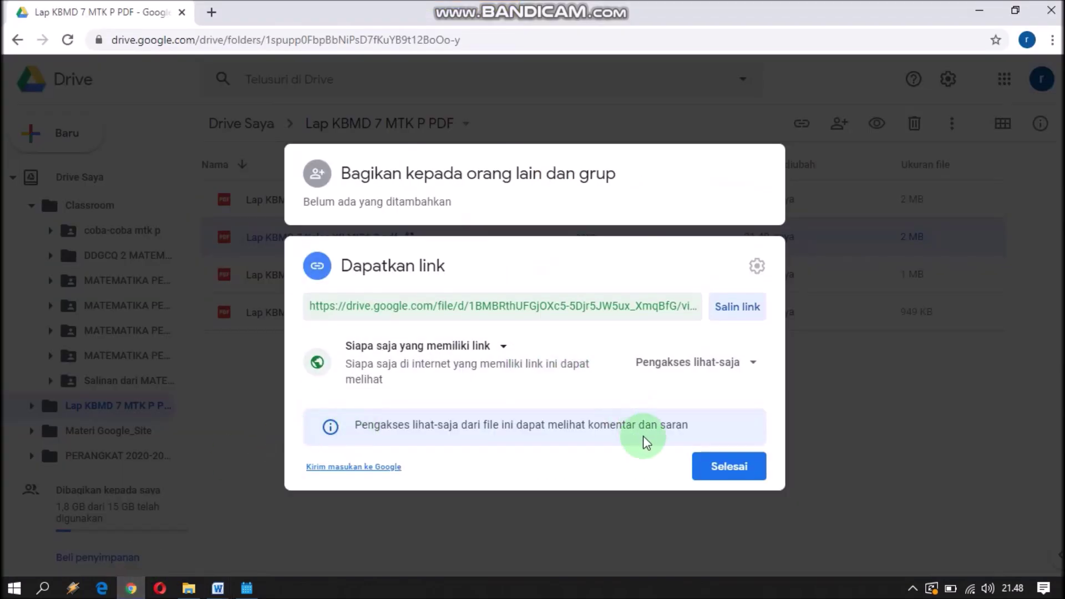
pyautogui.click(731, 470)
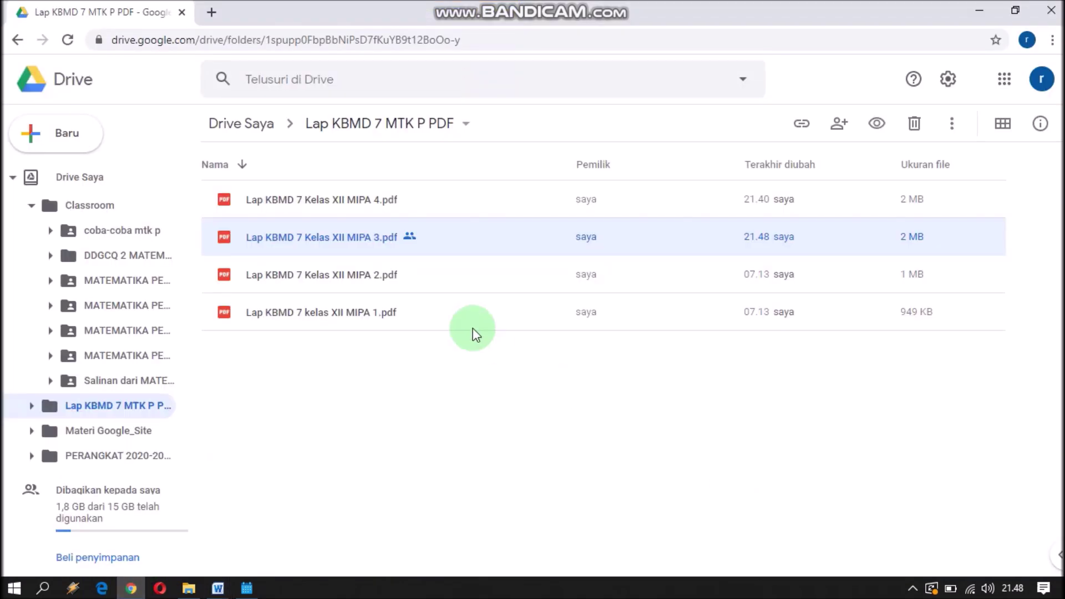
pyautogui.click(371, 202)
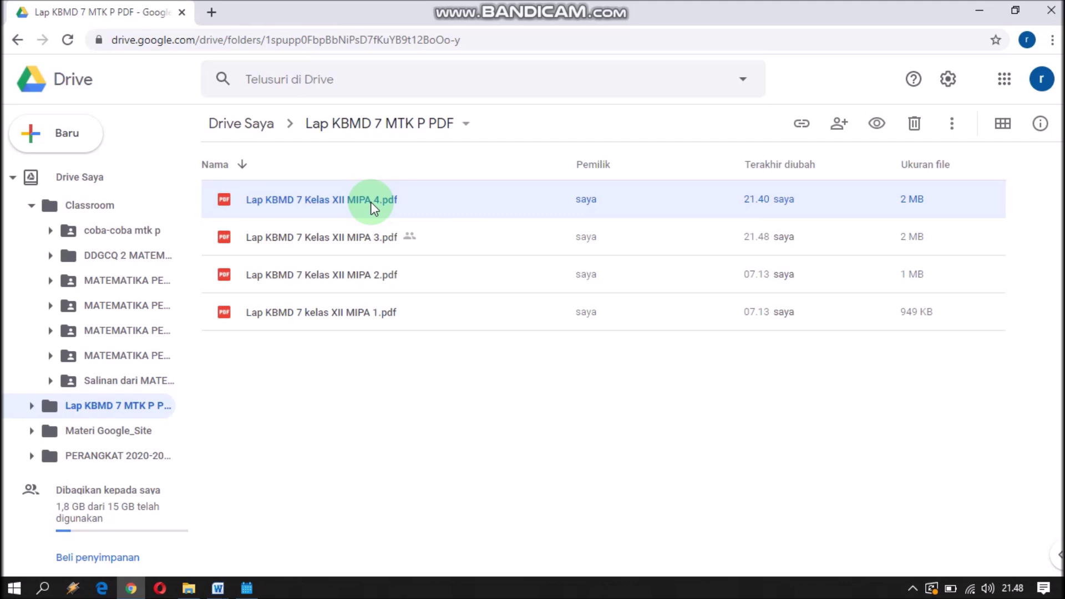
pyautogui.rightClick(370, 202)
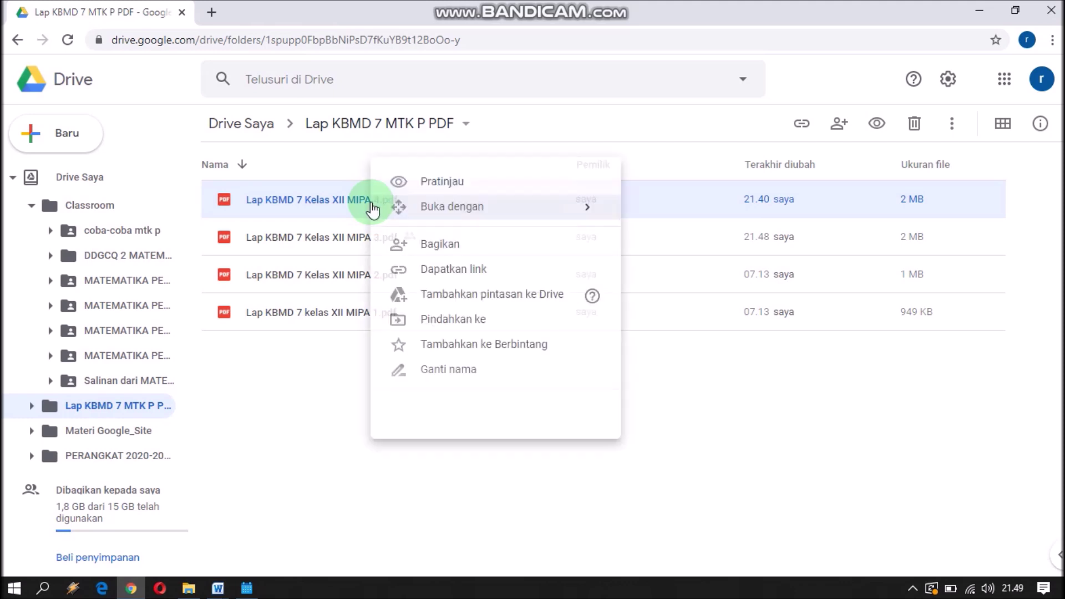
pyautogui.click(463, 272)
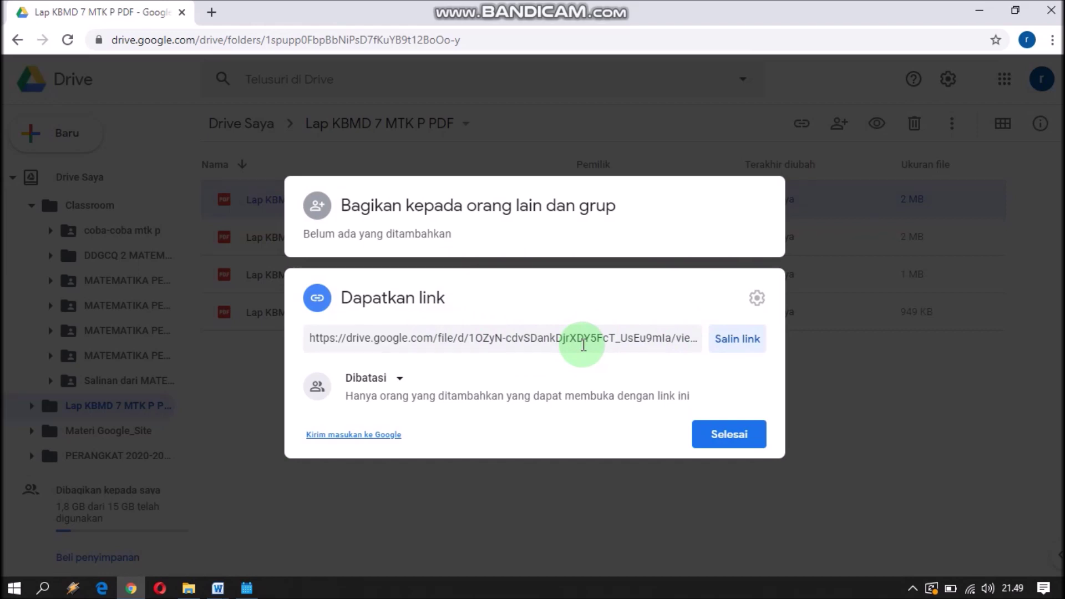
pyautogui.click(400, 381)
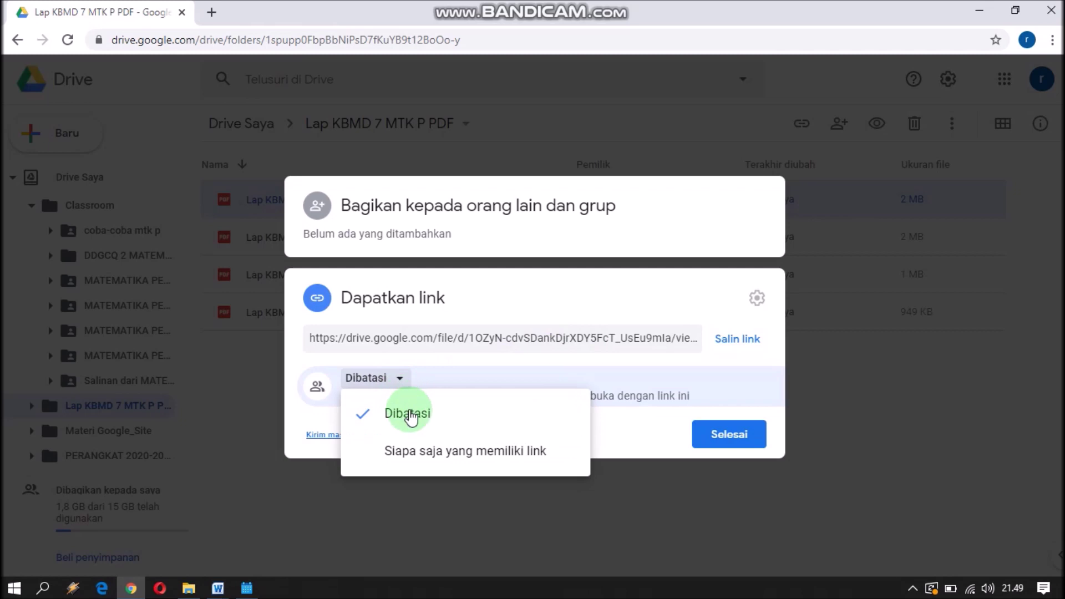
pyautogui.click(430, 451)
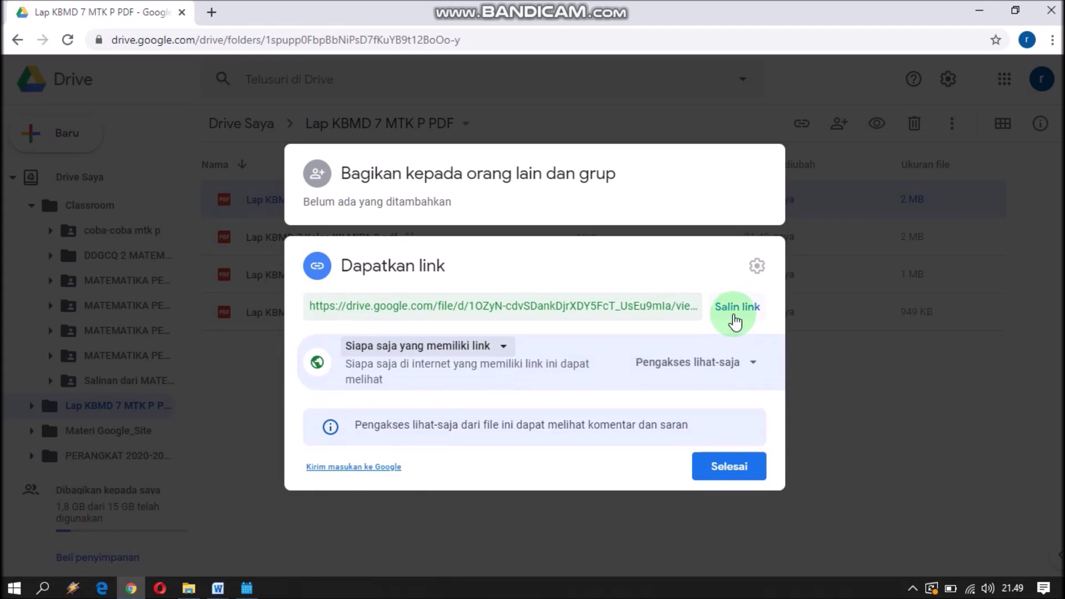
pyautogui.click(735, 321)
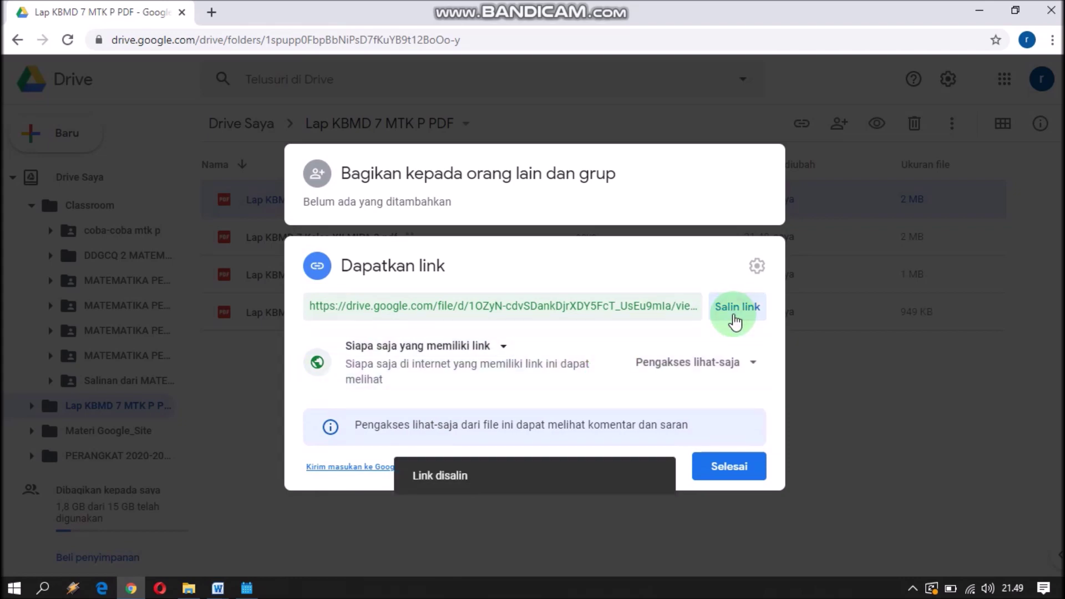
# Step: Switch to the Rekap Lap Daring 7 Word document and paste the copied link as text into the XII MIPA 4 row's link cell
pyautogui.click(218, 588)
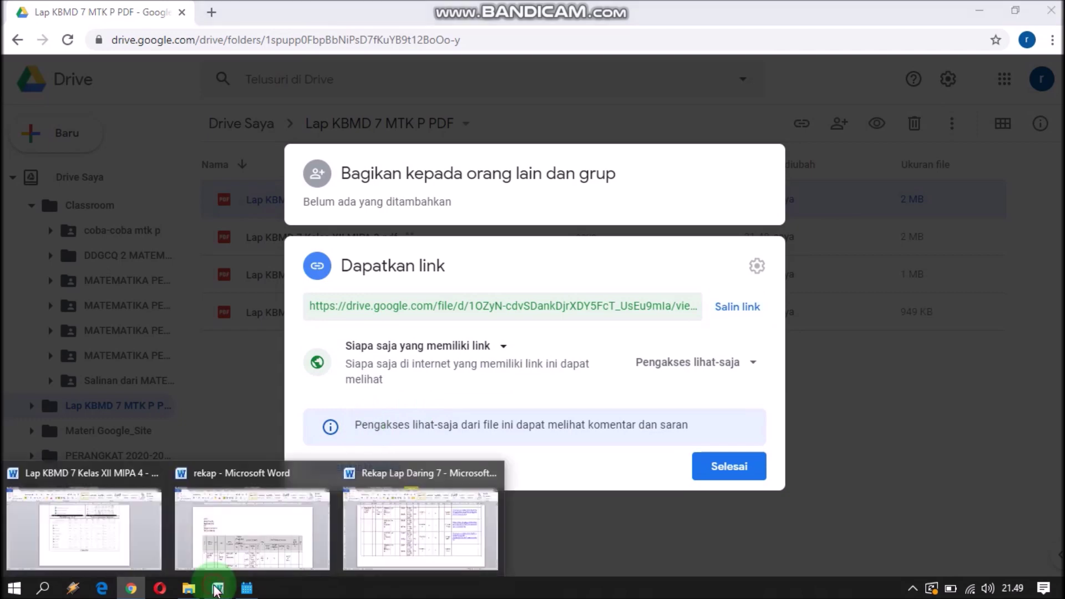
pyautogui.click(400, 532)
pyautogui.click(760, 426)
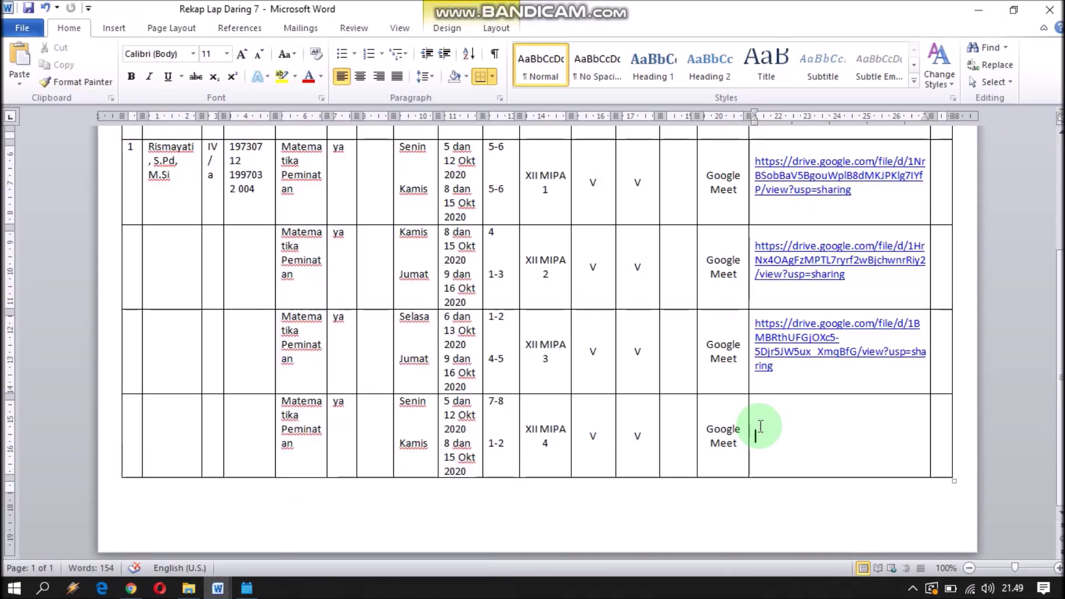
pyautogui.rightClick(760, 426)
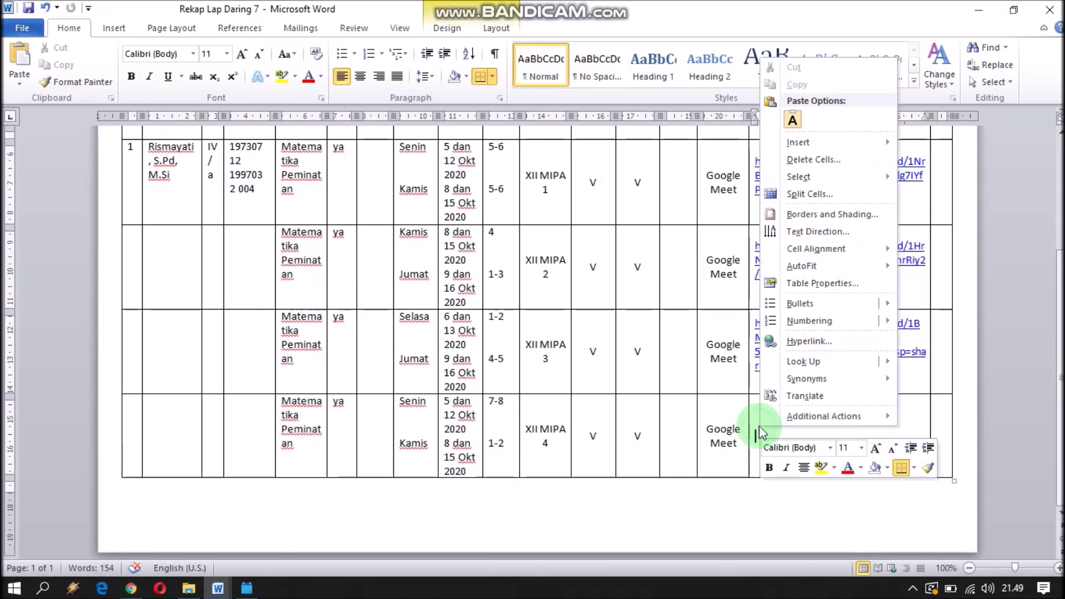
pyautogui.click(791, 120)
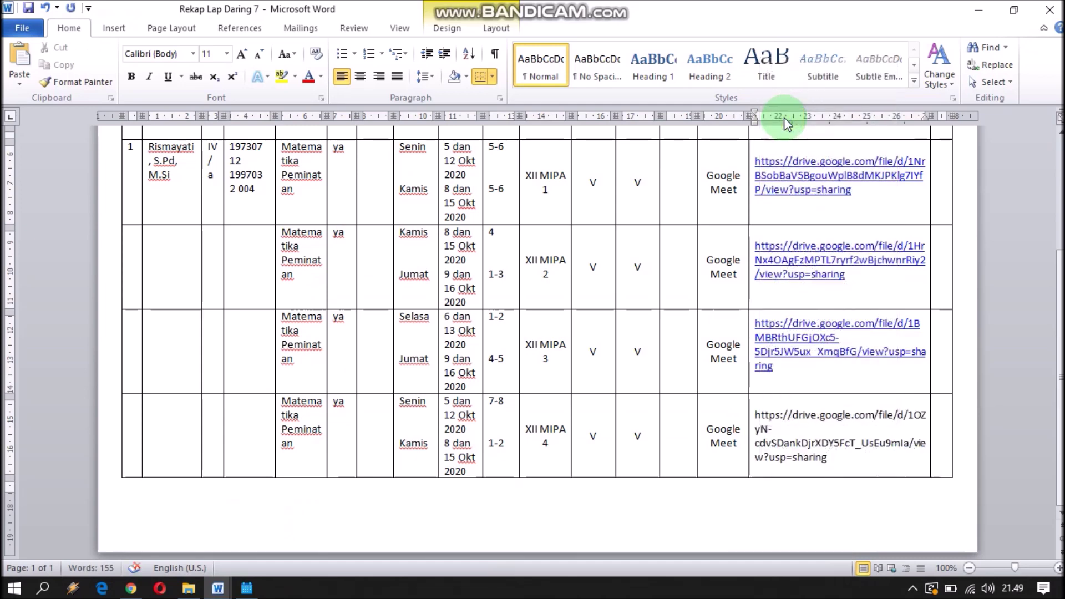
# Step: Turn the pasted link text in the XII MIPA 4 row's link cell into a hyperlink
pyautogui.press('Return')
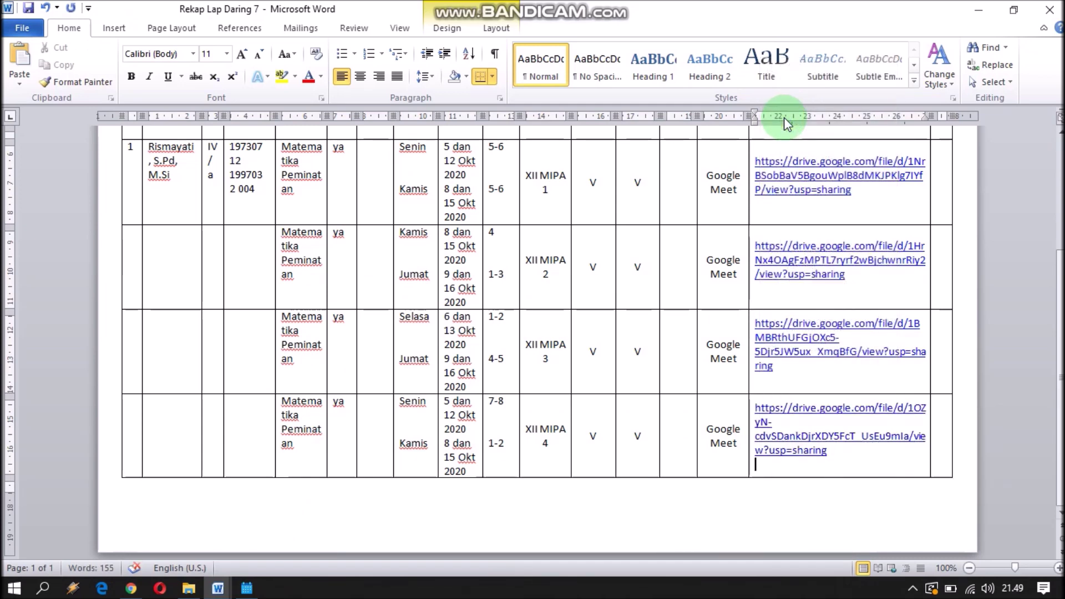
# Step: Review the completed recap table from its title to the XII MIPA 4 row, checking each class's schedule, media and report link
pyautogui.scroll(3, 1049, 357)
pyautogui.scroll(3, 1044, 262)
pyautogui.scroll(-5, 1044, 262)
pyautogui.scroll(5, 1044, 262)
pyautogui.scroll(-3, 1044, 262)
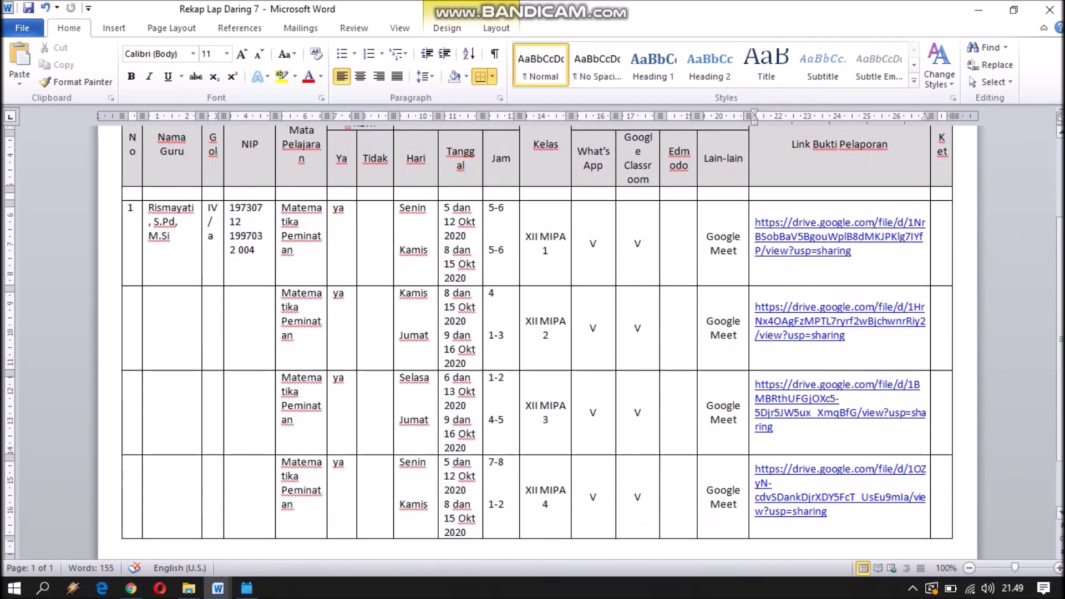
pyautogui.scroll(4, 1054, 216)
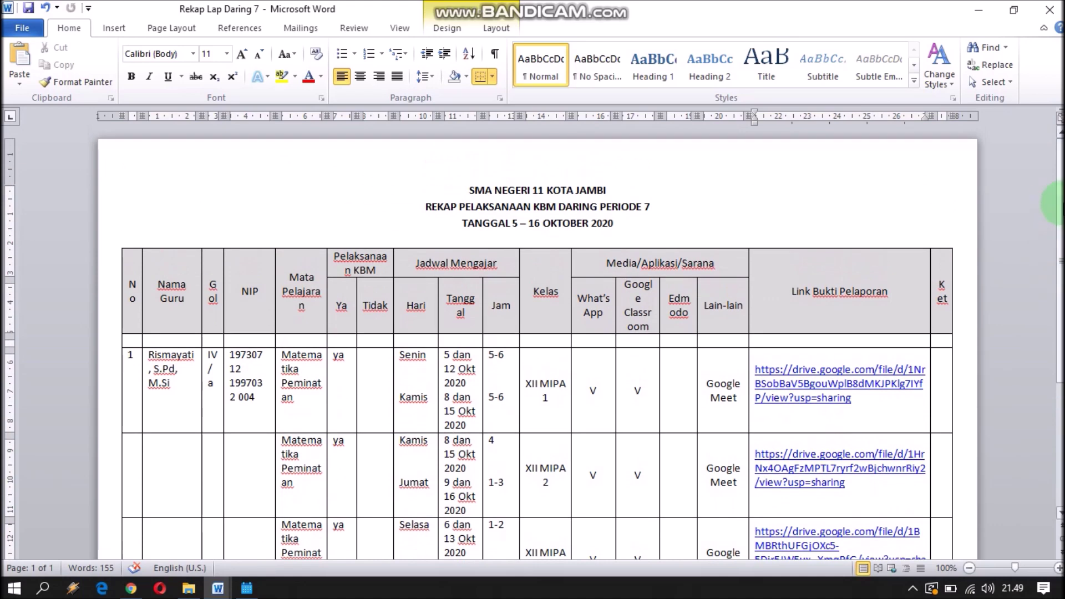
pyautogui.scroll(-5, 1054, 204)
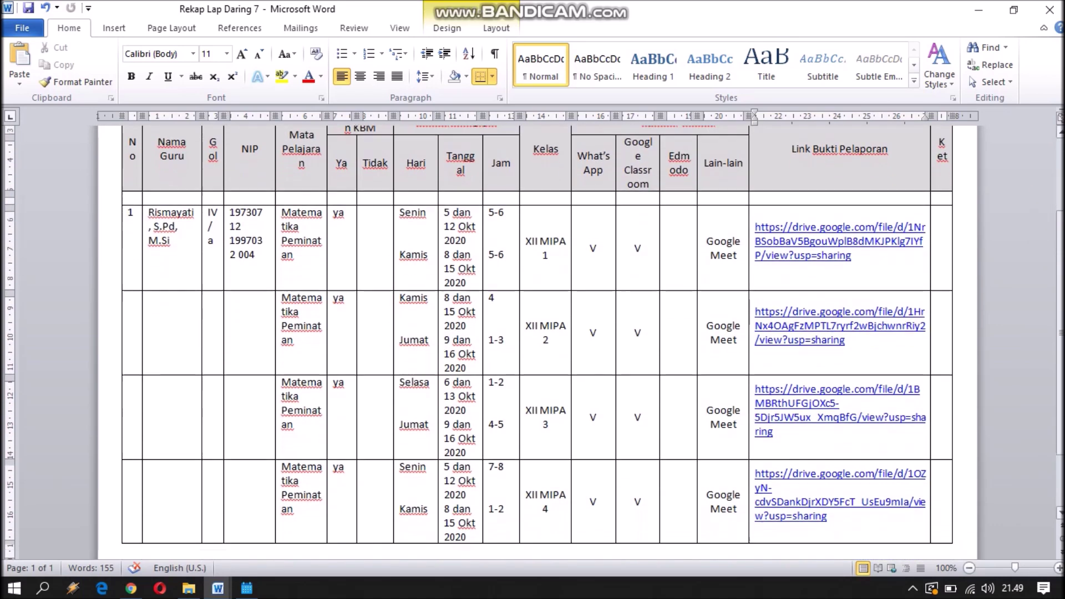
pyautogui.scroll(2, 1060, 261)
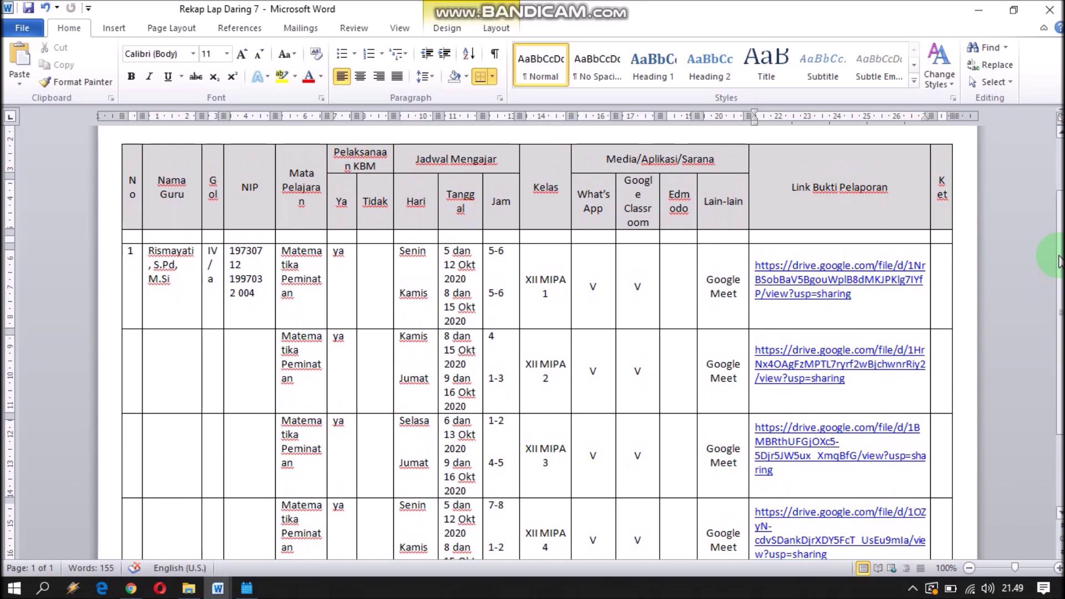
pyautogui.scroll(1, 1060, 260)
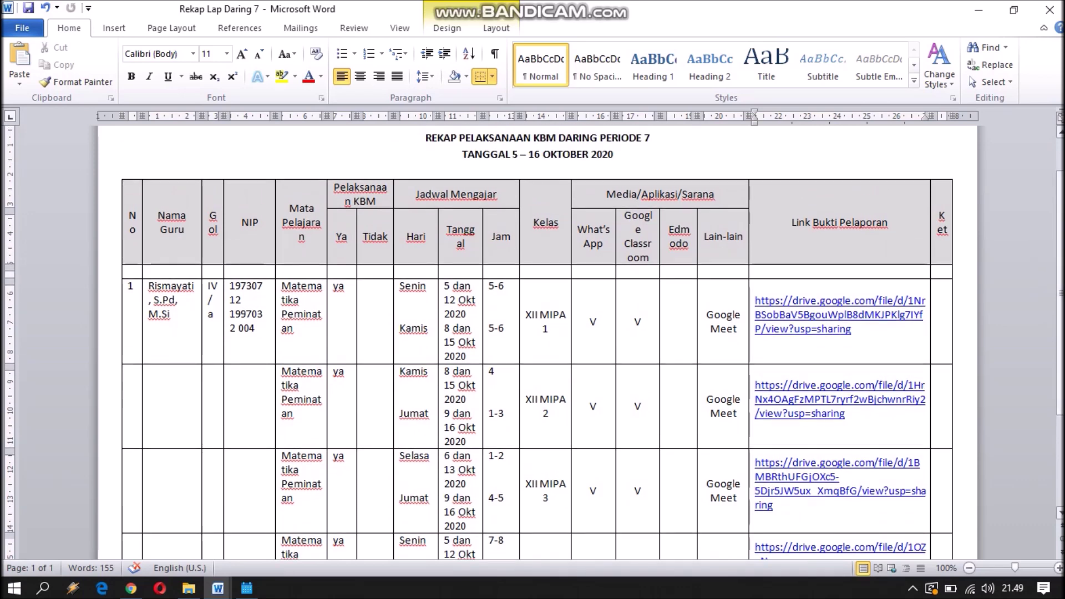
pyautogui.scroll(1, 1060, 261)
pyautogui.scroll(-3, 1060, 261)
pyautogui.scroll(1, 532, 333)
pyautogui.click(756, 535)
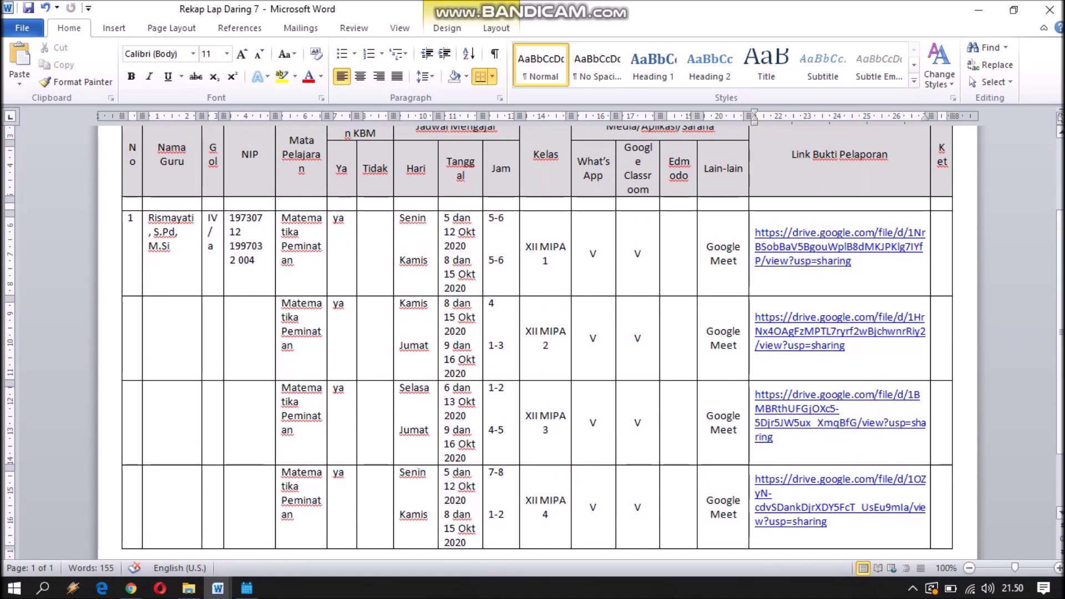